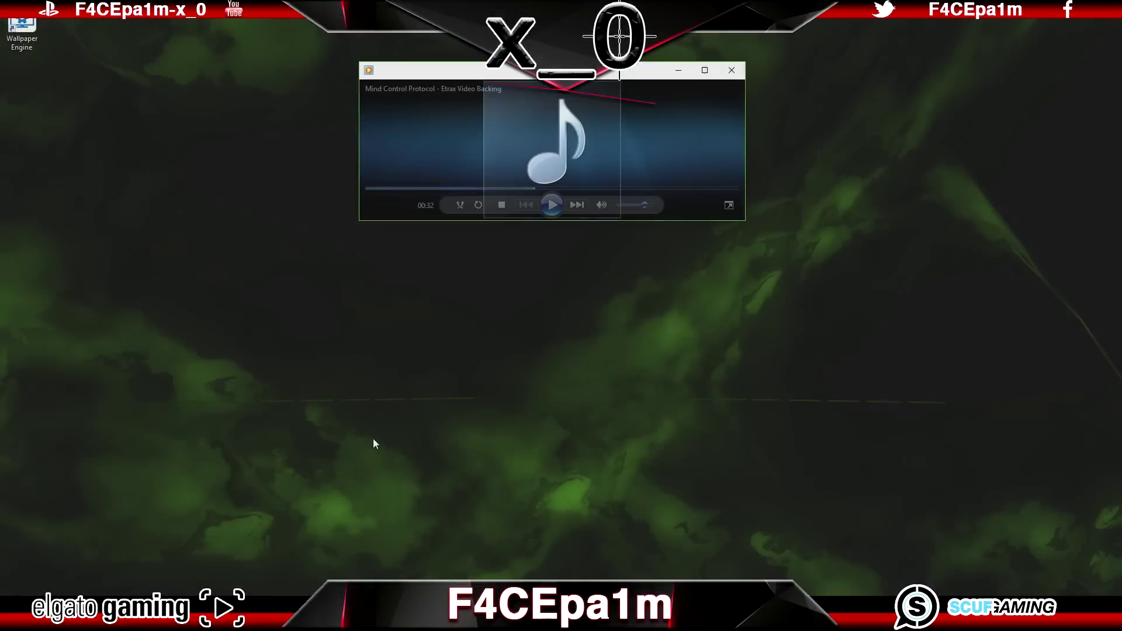
- Pause the music, close Windows Media Player and bring up the Start menu
{"action": "left_click", "coordinate": [552, 206]}
{"action": "left_click", "coordinate": [731, 70]}
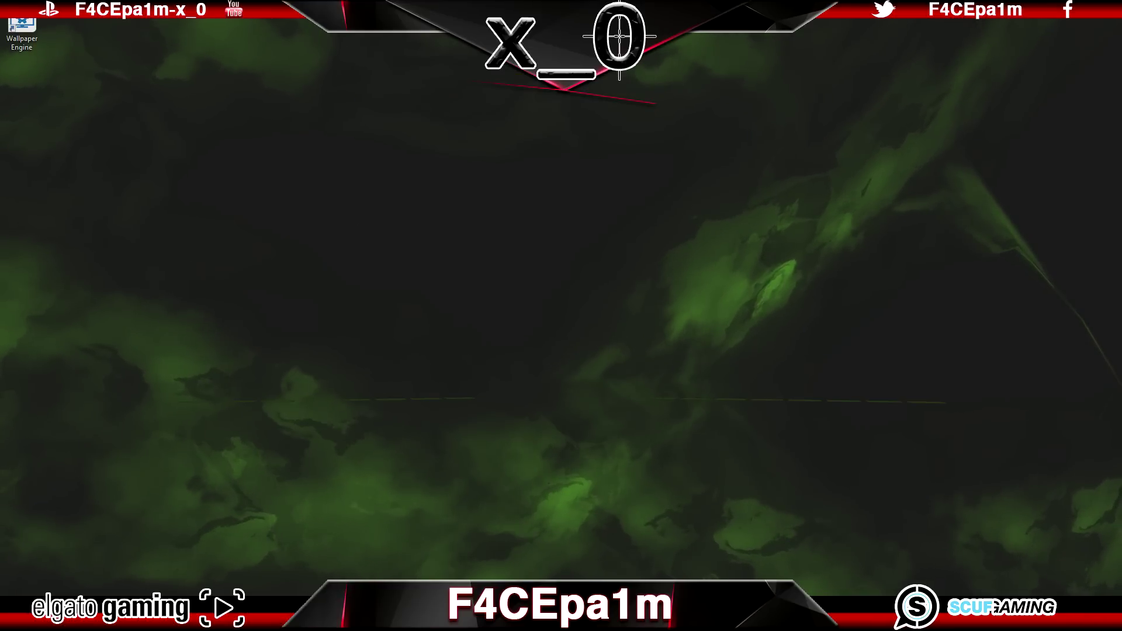
{"action": "left_click", "coordinate": [291, 586]}
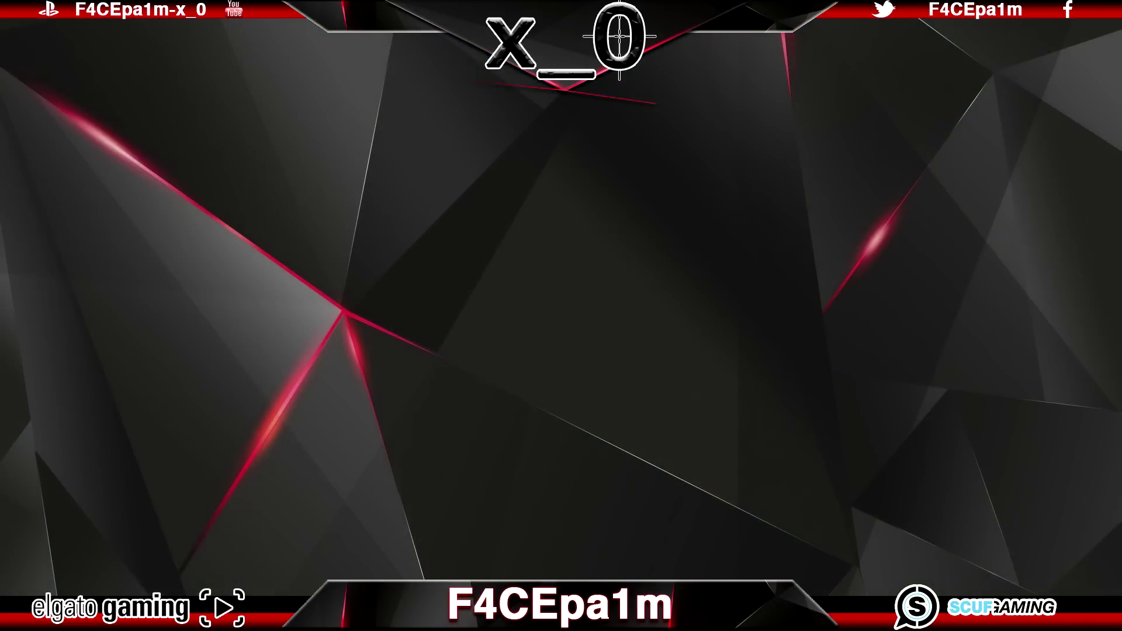
{"action": "key", "text": "super"}
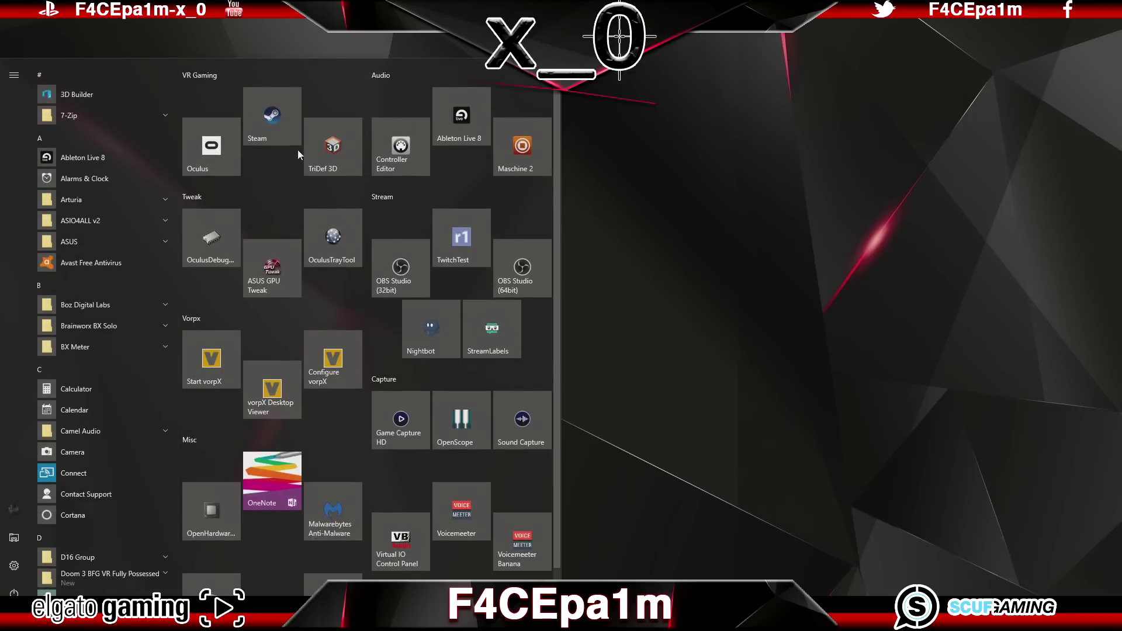
- Launch Steam, search the store for 'wallpaper' and show Wallpaper Engine in the software library
{"action": "left_click", "coordinate": [293, 129]}
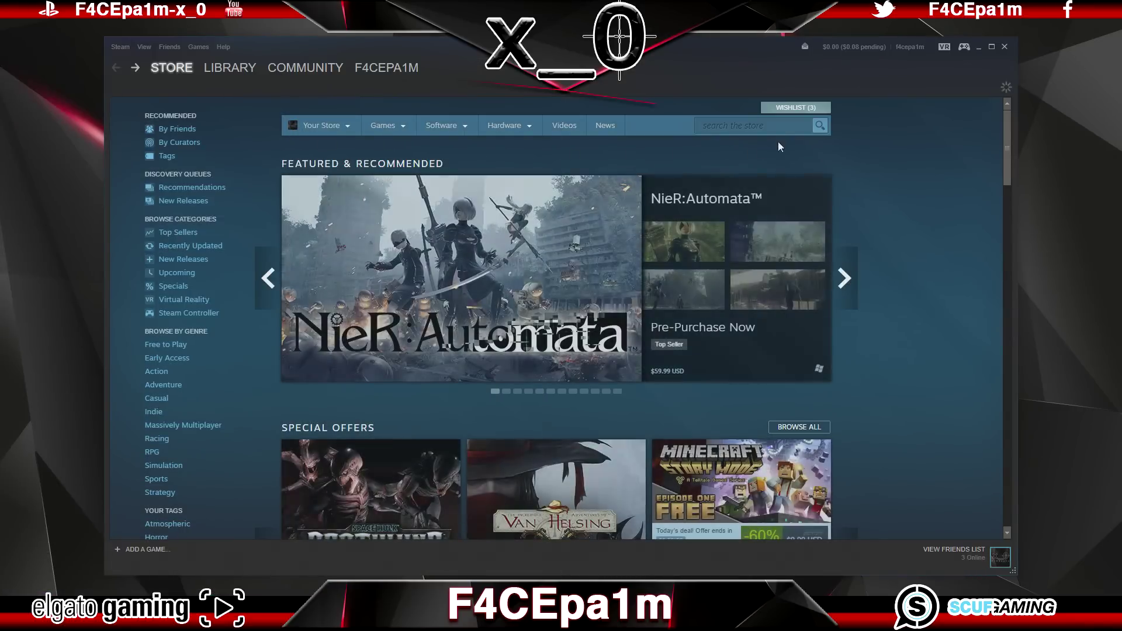
{"action": "left_click", "coordinate": [795, 126]}
{"action": "type", "text": "wallpaper"}
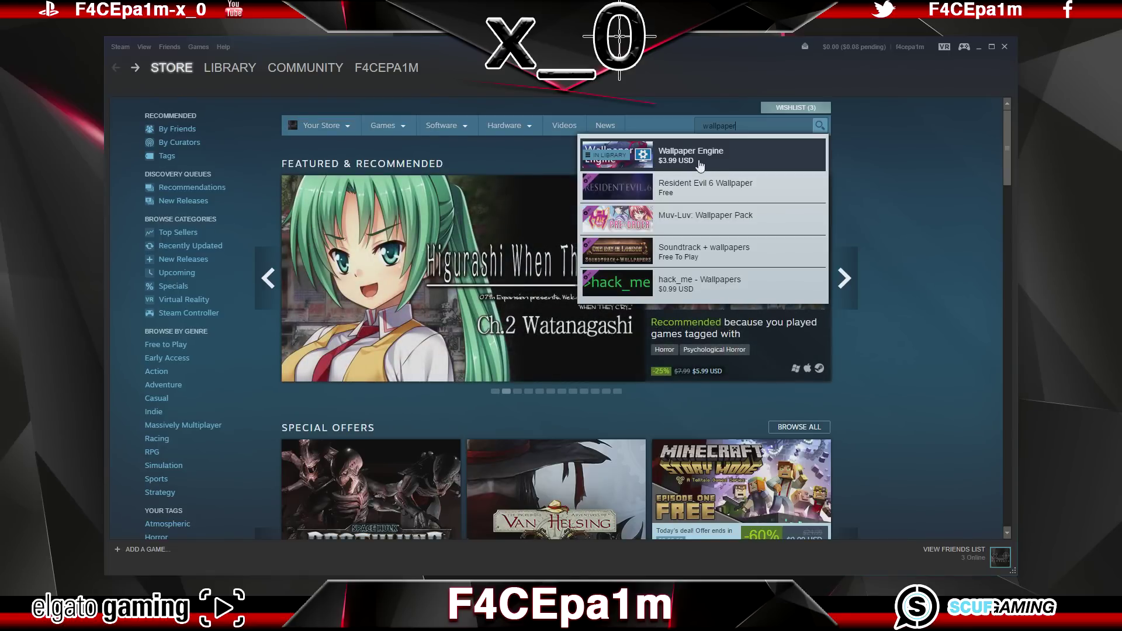
{"action": "left_click", "coordinate": [700, 166]}
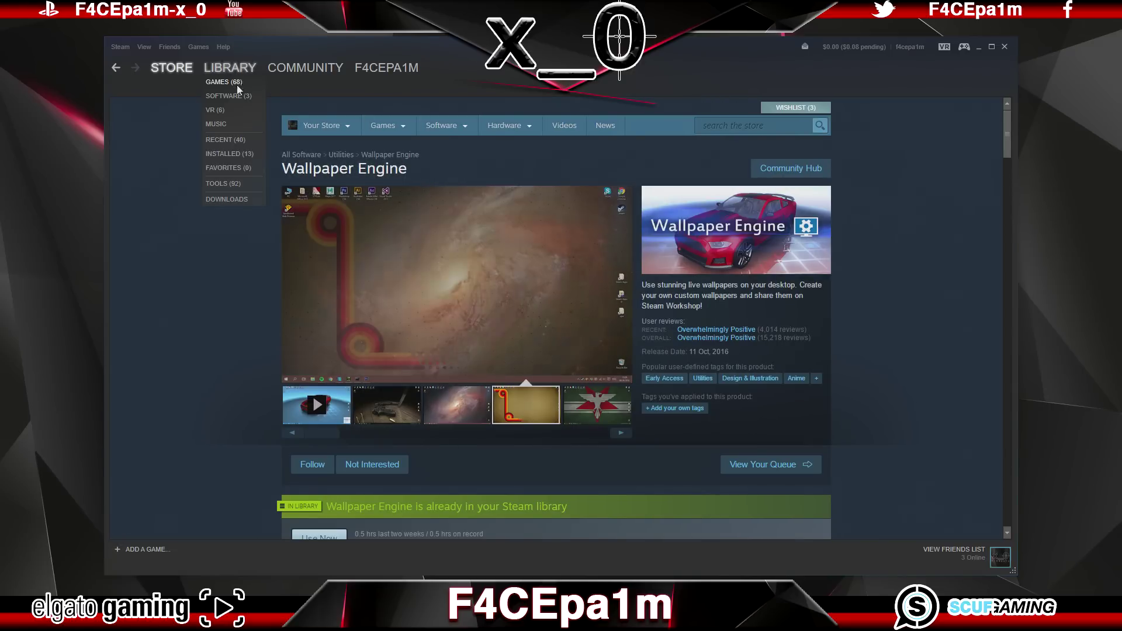
{"action": "left_click", "coordinate": [240, 96]}
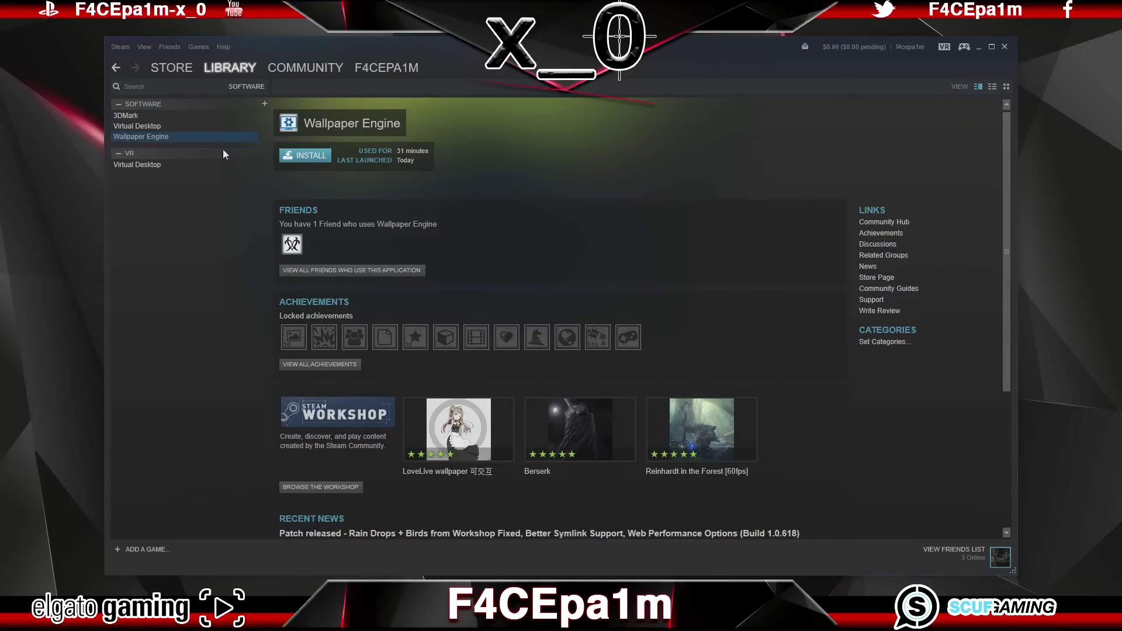
- Install Wallpaper Engine from the library, launch its standard version and minimize Steam
{"action": "left_click", "coordinate": [322, 156]}
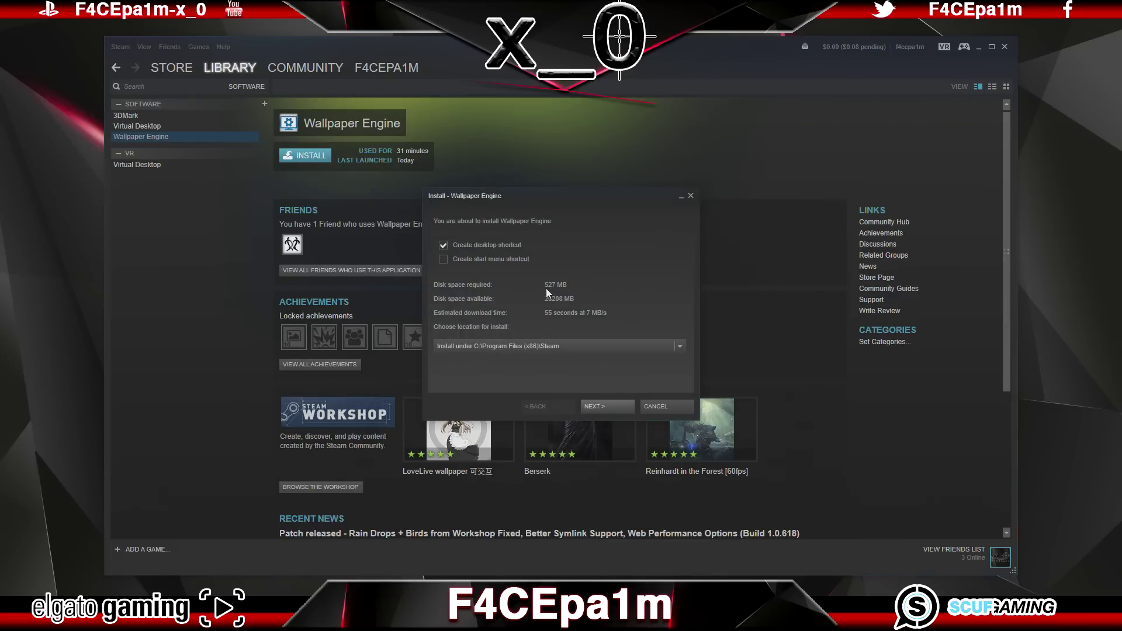
{"action": "left_click", "coordinate": [621, 405]}
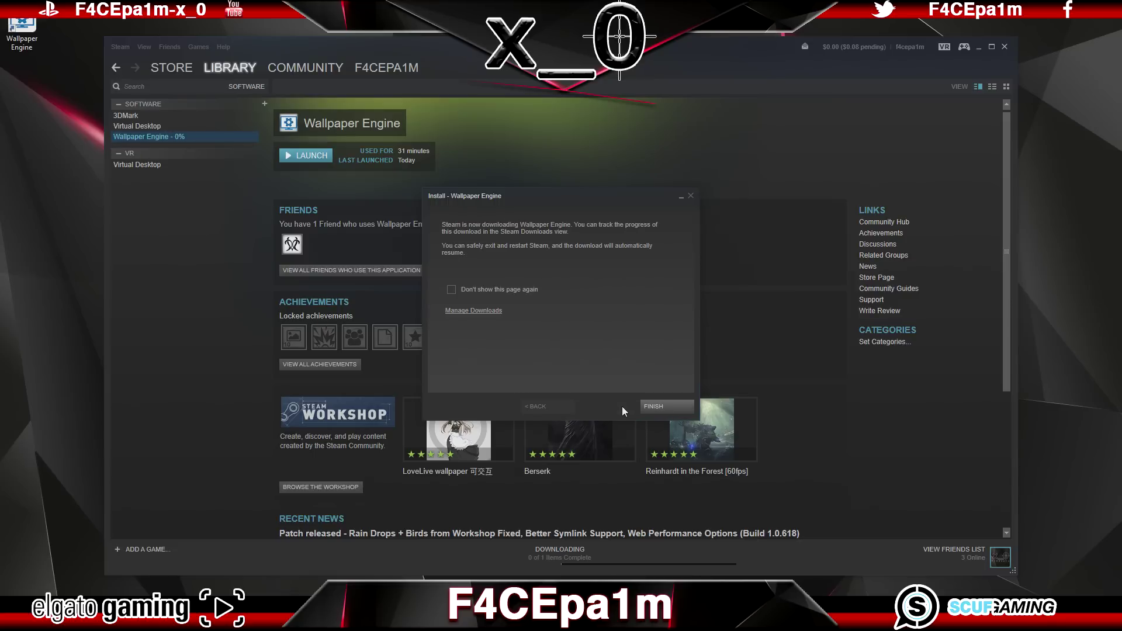
{"action": "left_click", "coordinate": [672, 406]}
{"action": "left_click", "coordinate": [325, 157]}
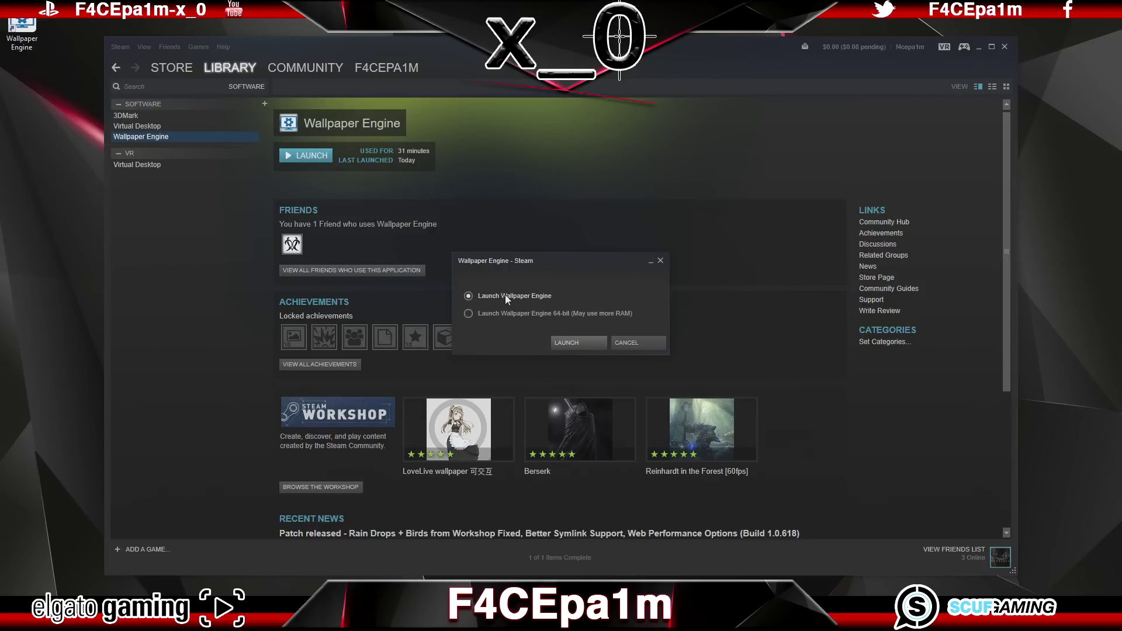
{"action": "left_click", "coordinate": [589, 345]}
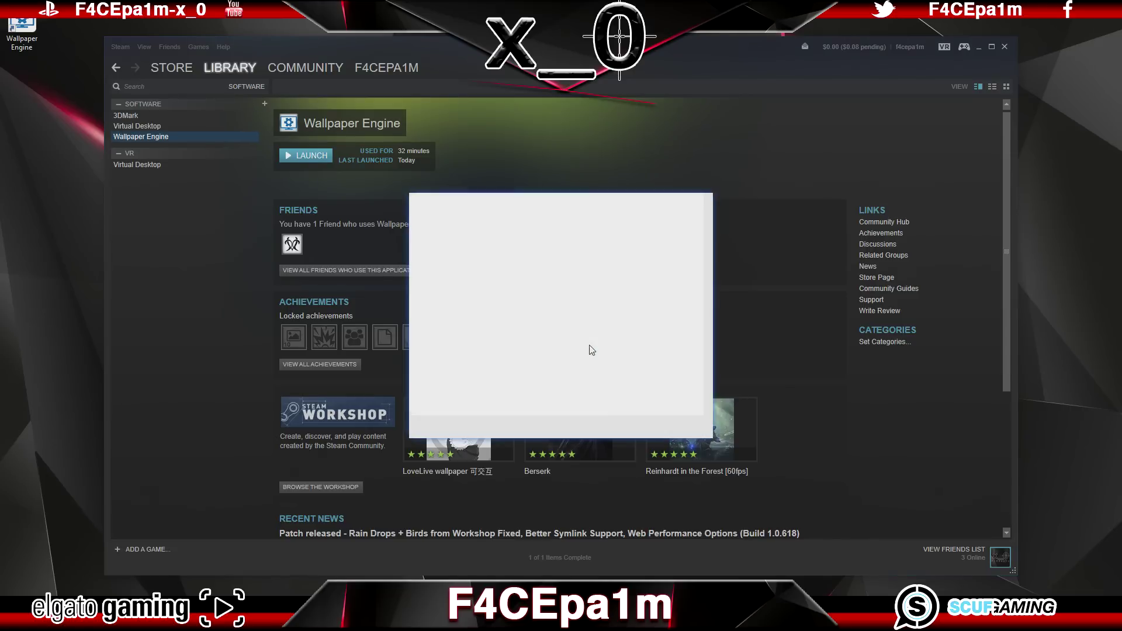
{"action": "left_click", "coordinate": [979, 48]}
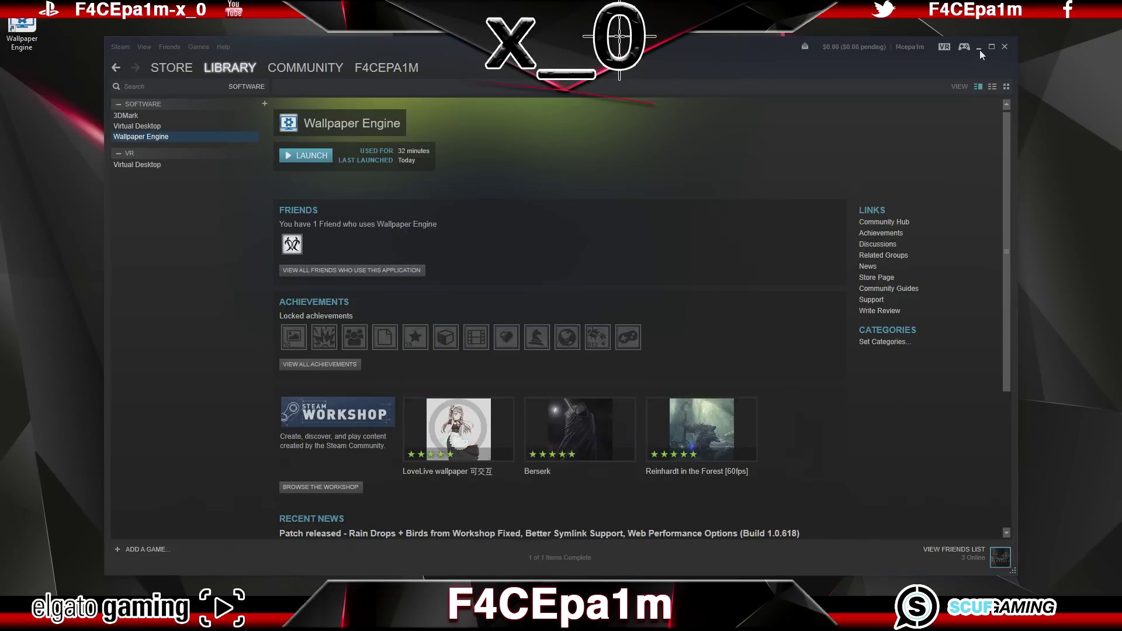
- Complete the welcome wizard with Windows colour adjustment set to Accent color and auto start enabled
{"action": "left_click", "coordinate": [682, 422]}
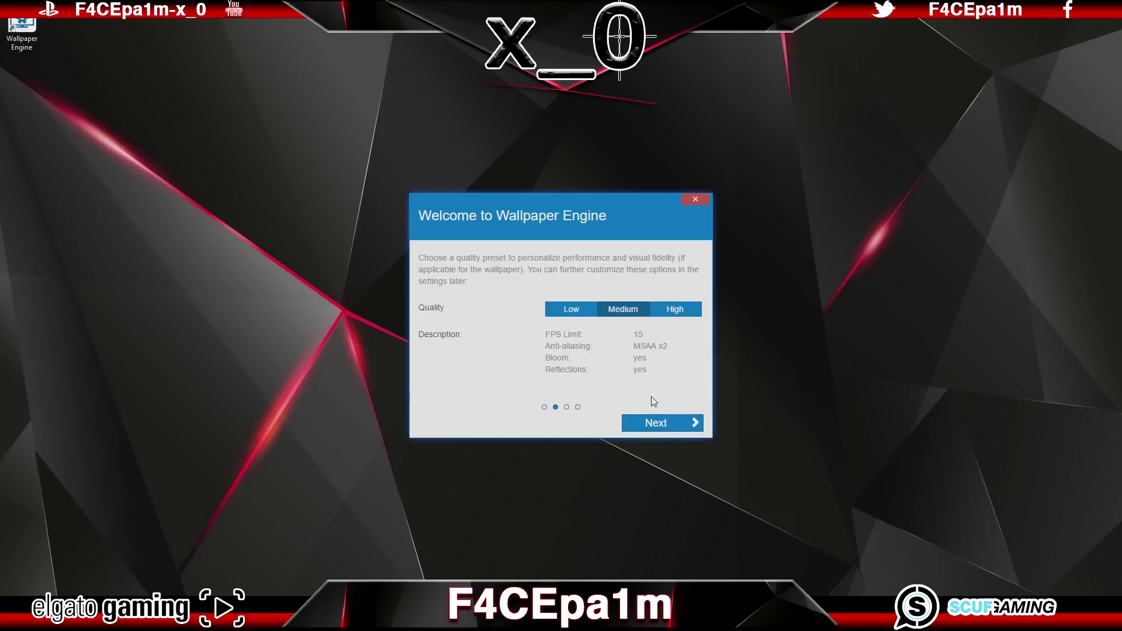
{"action": "left_click", "coordinate": [684, 423]}
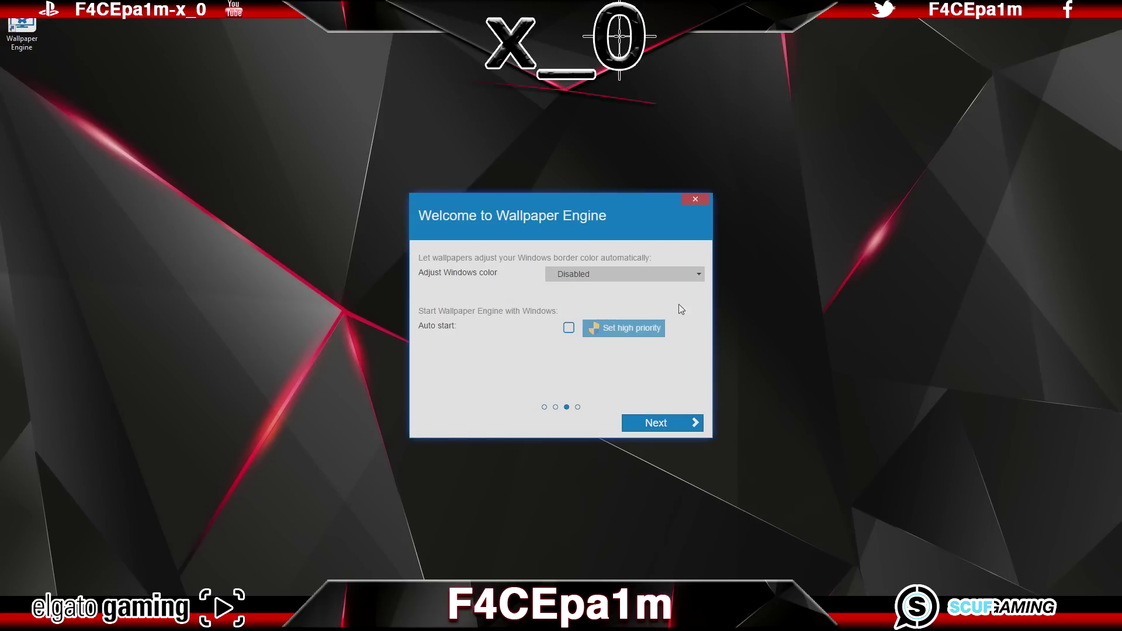
{"action": "left_click", "coordinate": [679, 273]}
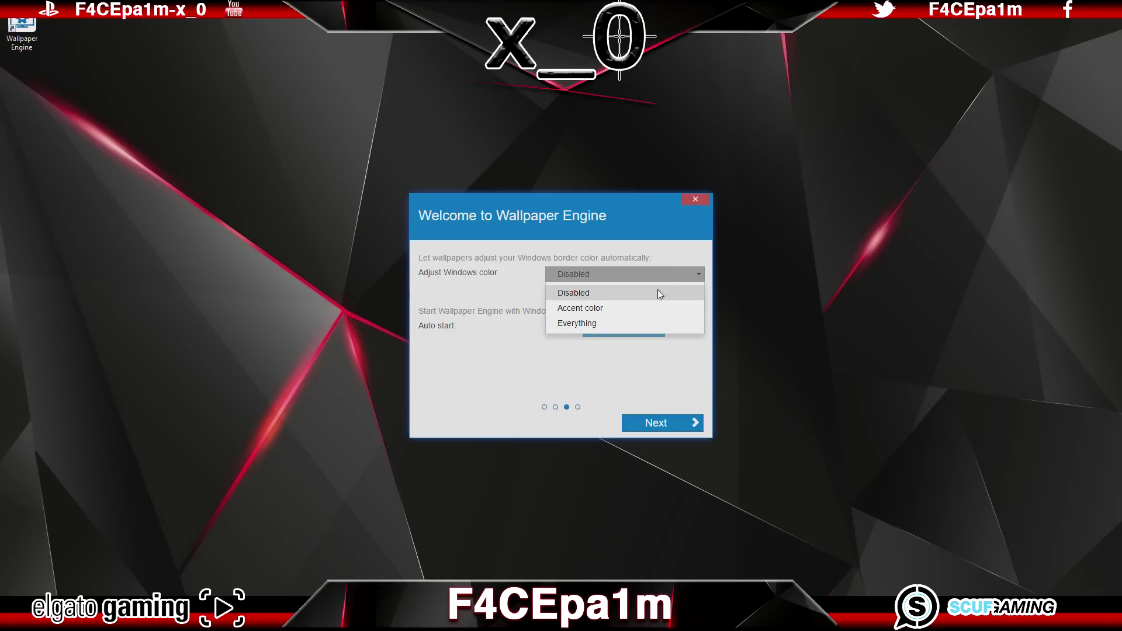
{"action": "left_click", "coordinate": [602, 314]}
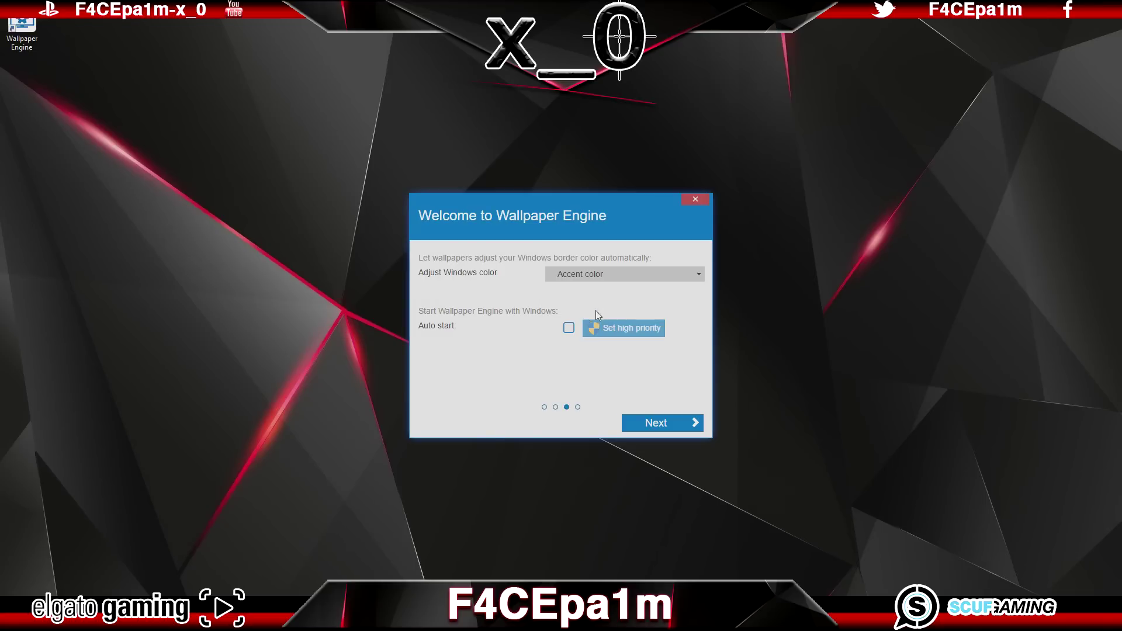
{"action": "left_click", "coordinate": [570, 328]}
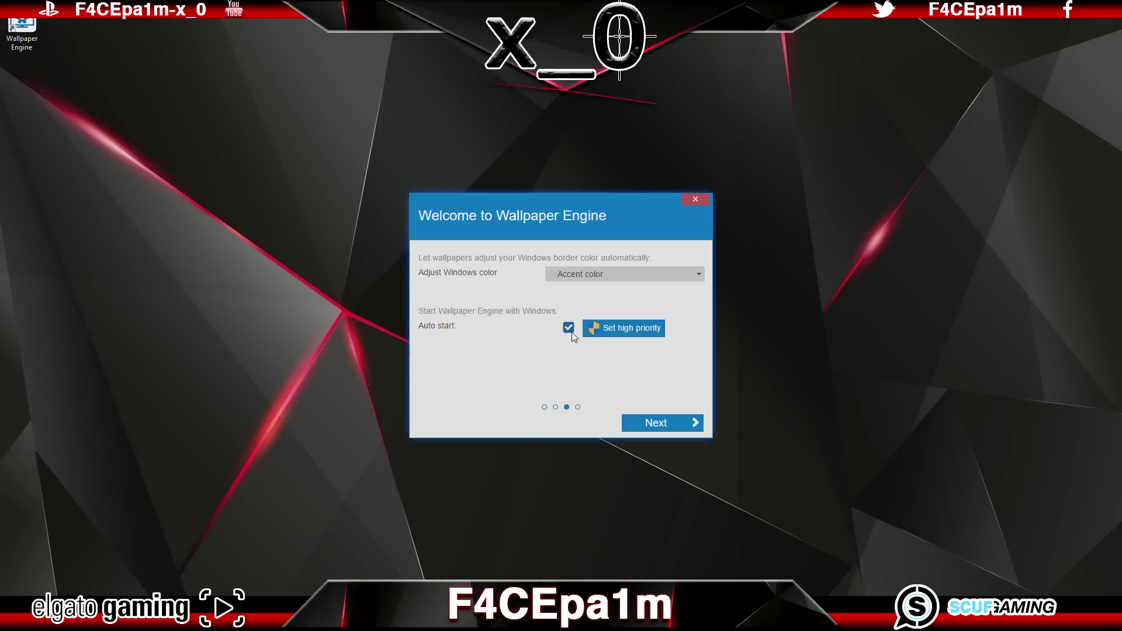
{"action": "left_click", "coordinate": [672, 425]}
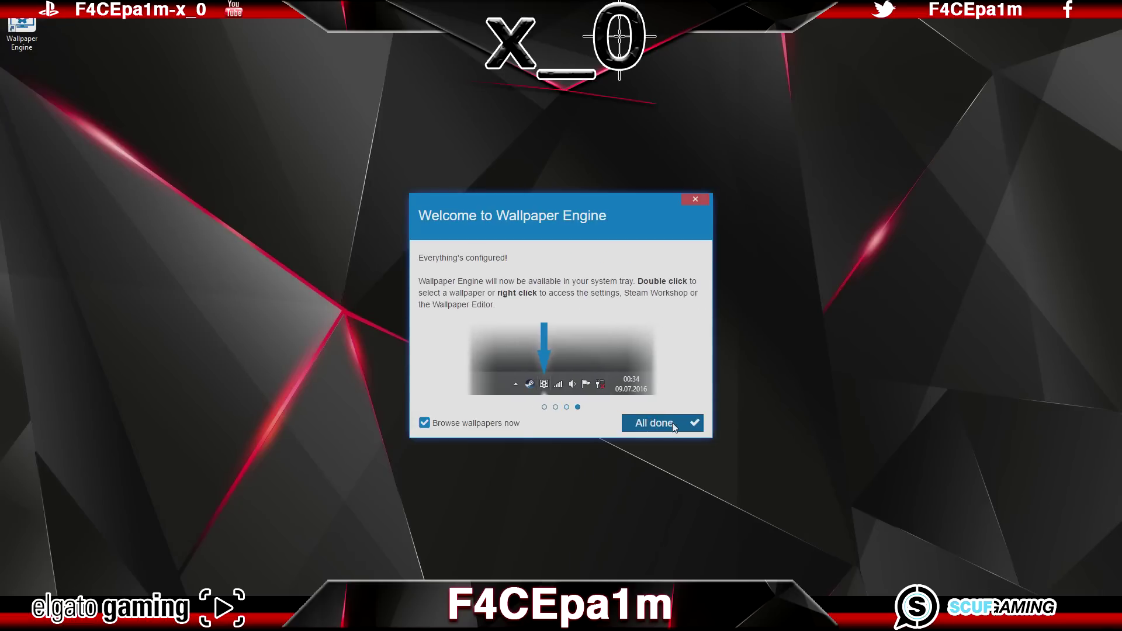
{"action": "left_click", "coordinate": [674, 425]}
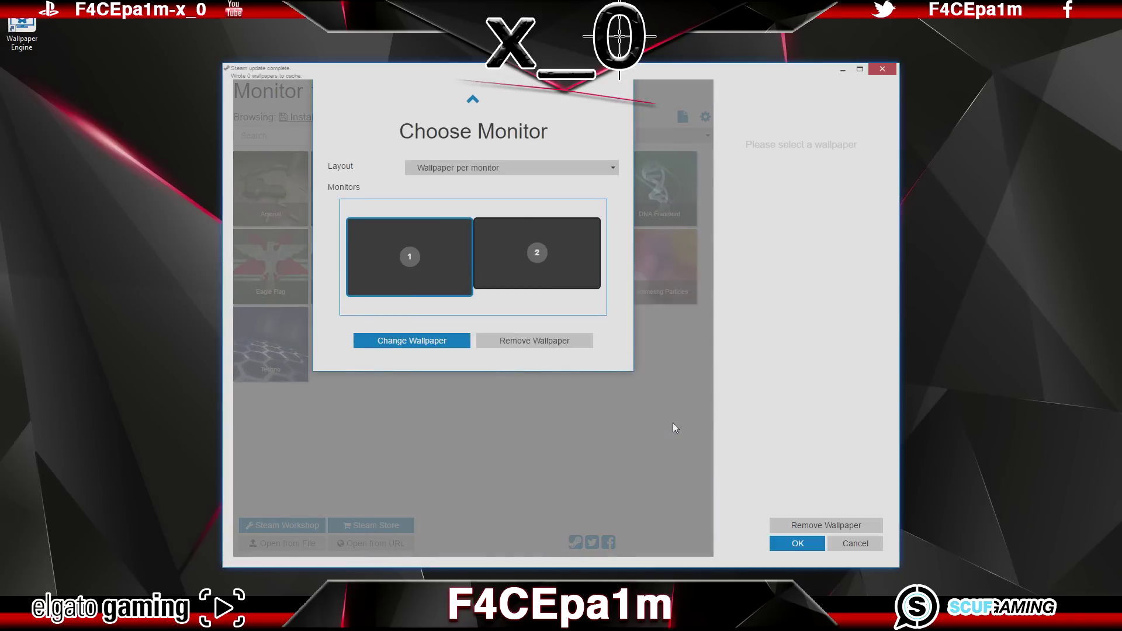
- Keep the Wallpaper per monitor layout and choose a new wallpaper for monitor 2
{"action": "left_click", "coordinate": [613, 169]}
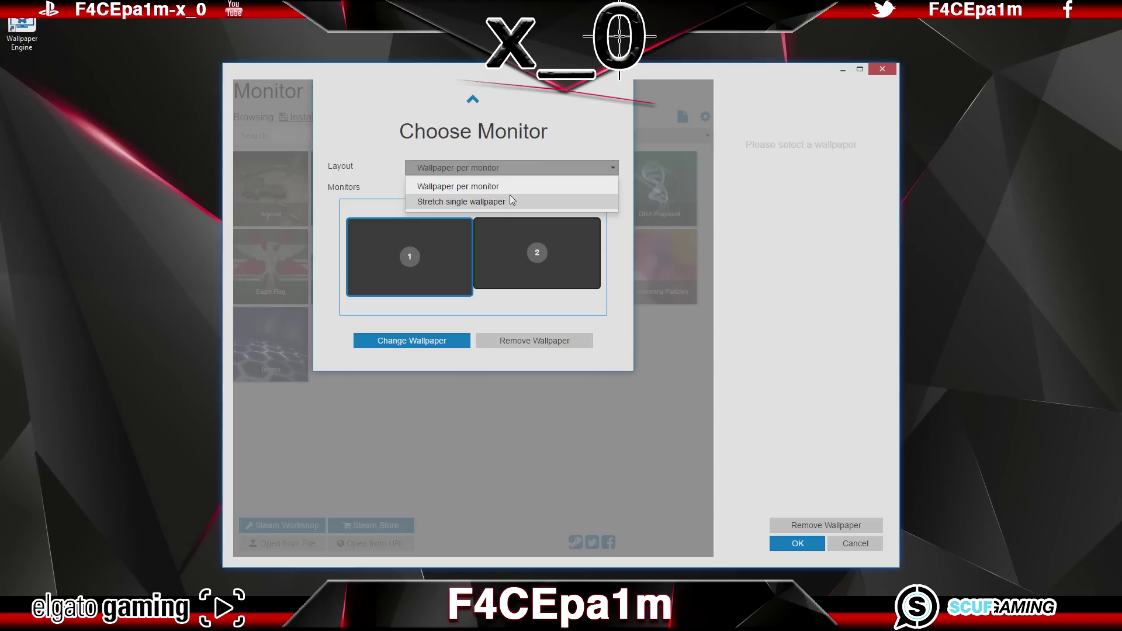
{"action": "left_click", "coordinate": [512, 187]}
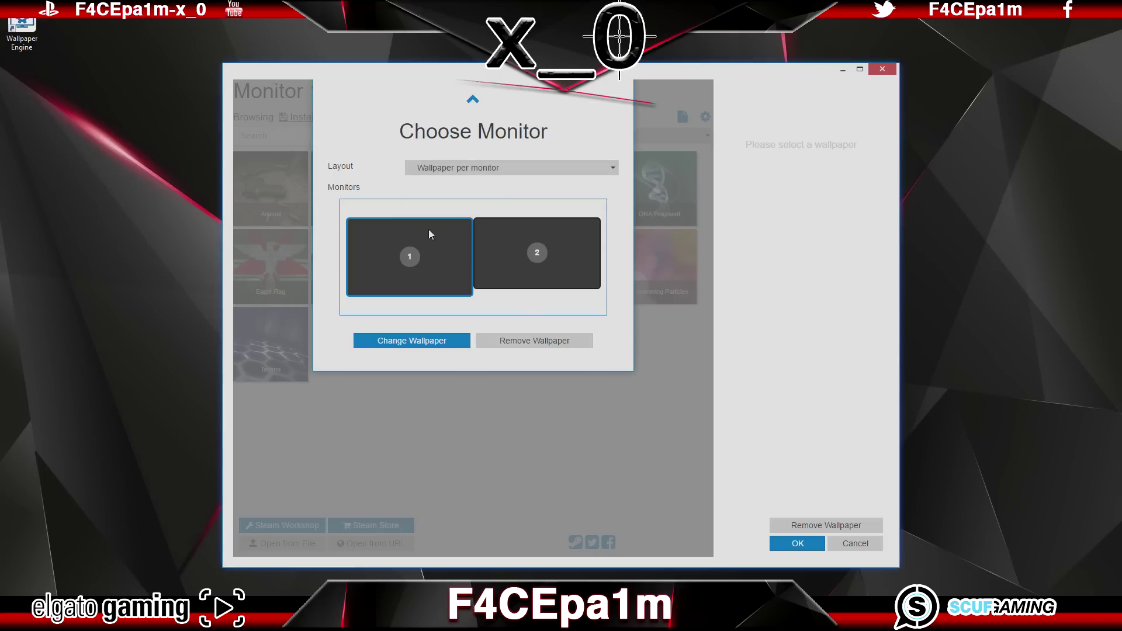
{"action": "left_click", "coordinate": [507, 257]}
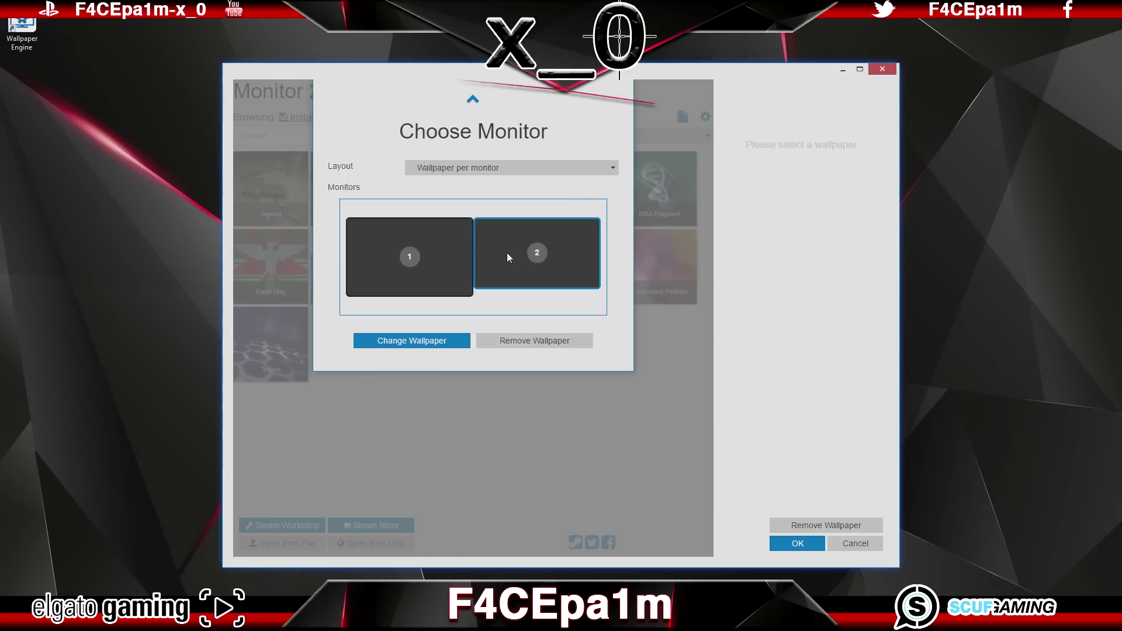
{"action": "left_click", "coordinate": [453, 342]}
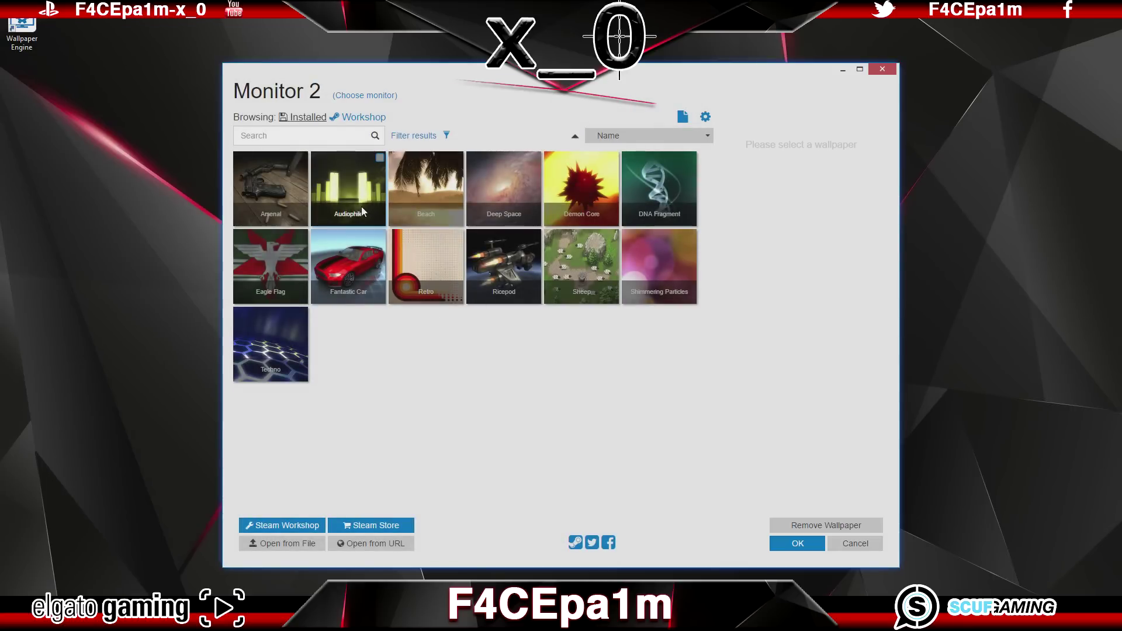
- Apply the Audiophile wallpaper and keep its scheme colour green
{"action": "left_click", "coordinate": [361, 205]}
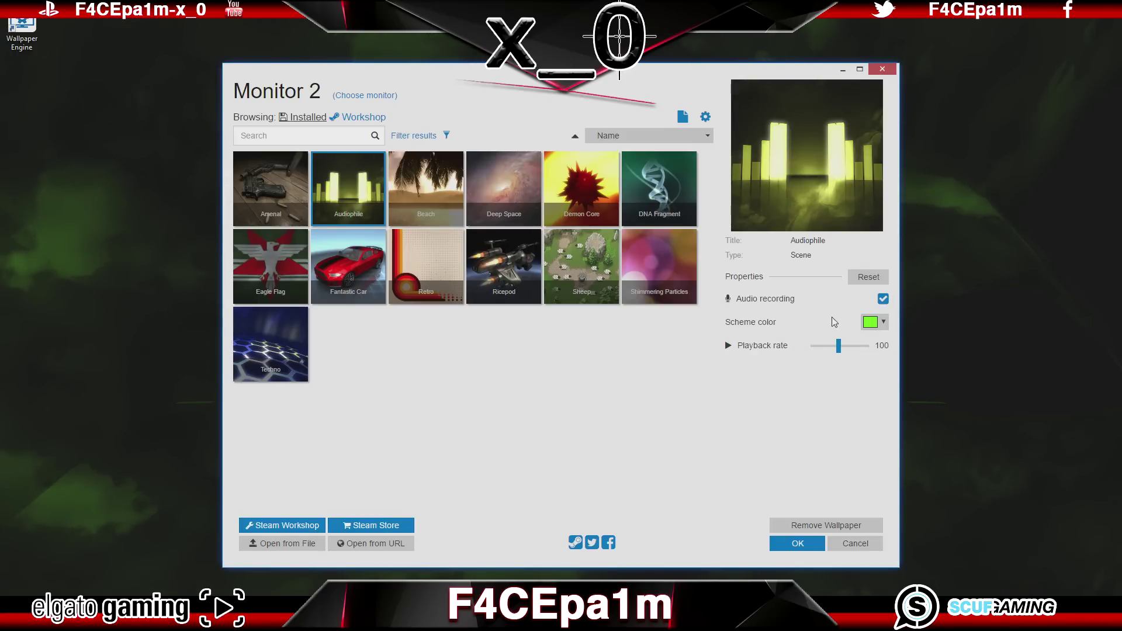
{"action": "left_click", "coordinate": [883, 322]}
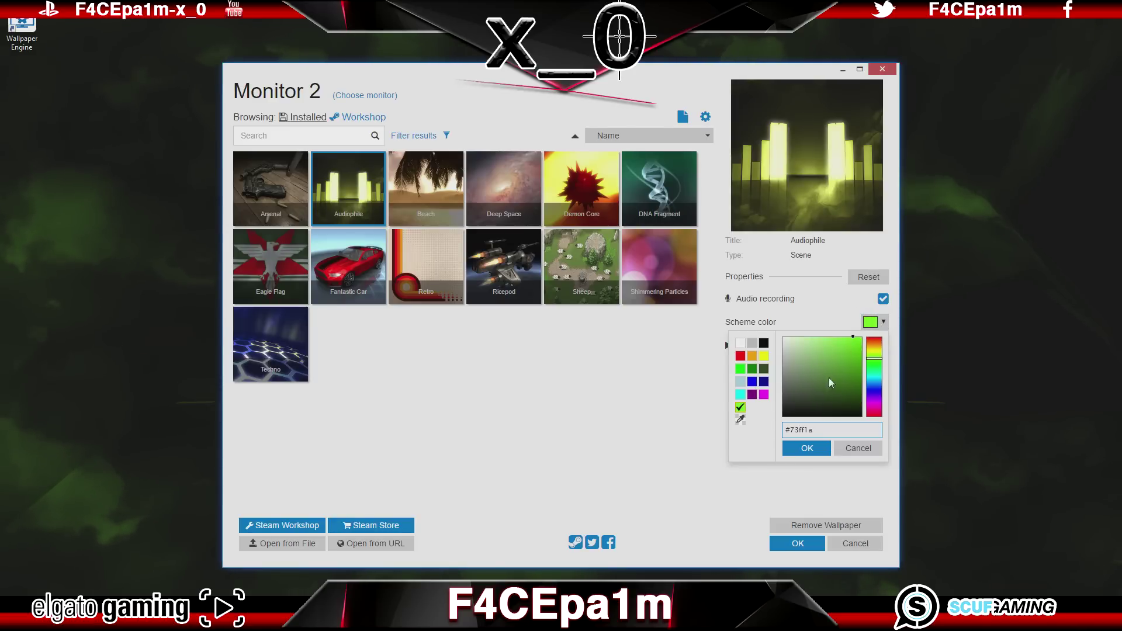
{"action": "mouse_move", "coordinate": [876, 357]}
{"action": "left_mouse_down"}
{"action": "mouse_move", "coordinate": [881, 340]}
{"action": "mouse_move", "coordinate": [878, 361]}
{"action": "left_mouse_up"}
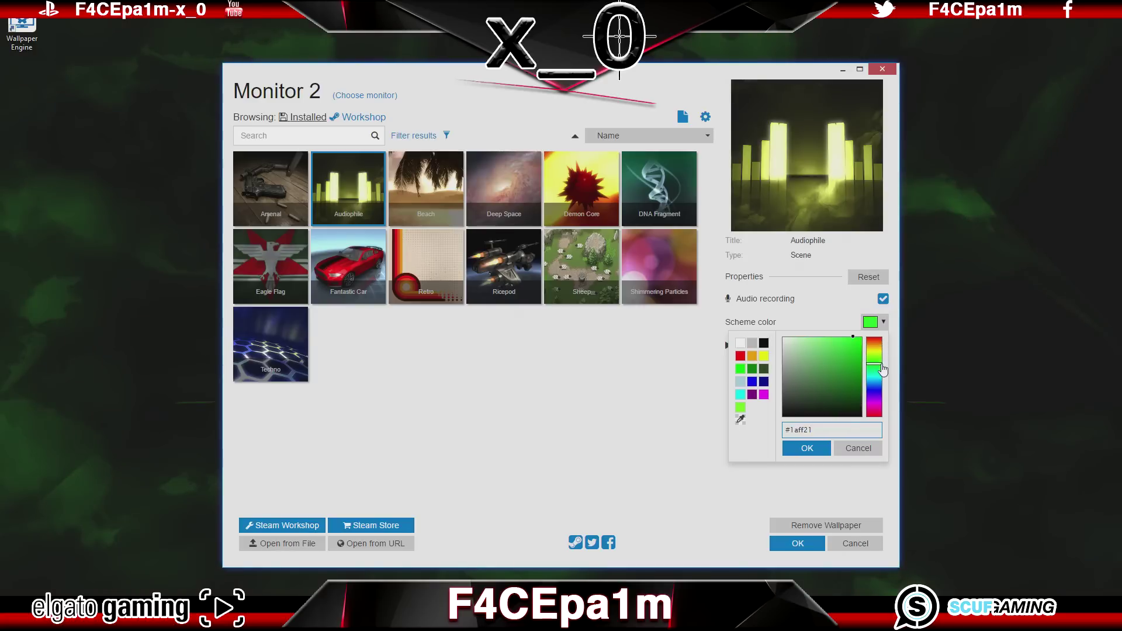
{"action": "left_click", "coordinate": [883, 323]}
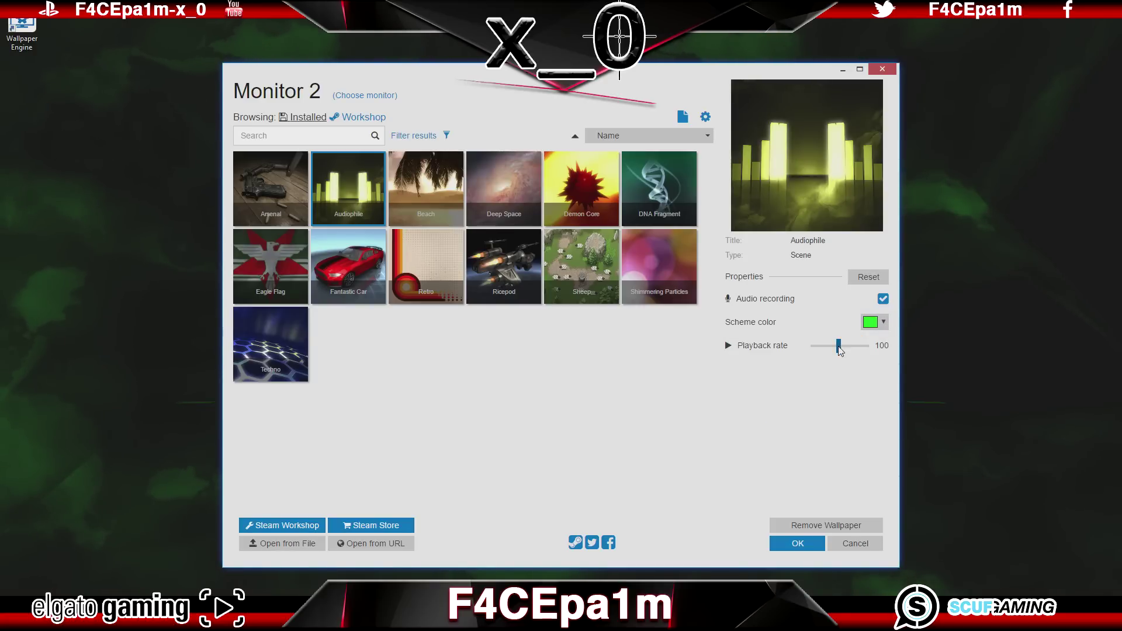
- Try playback rates 196 and 10, reset properties to defaults and close the browser
{"action": "left_click_drag", "start_coordinate": [839, 346], "coordinate": [867, 351]}
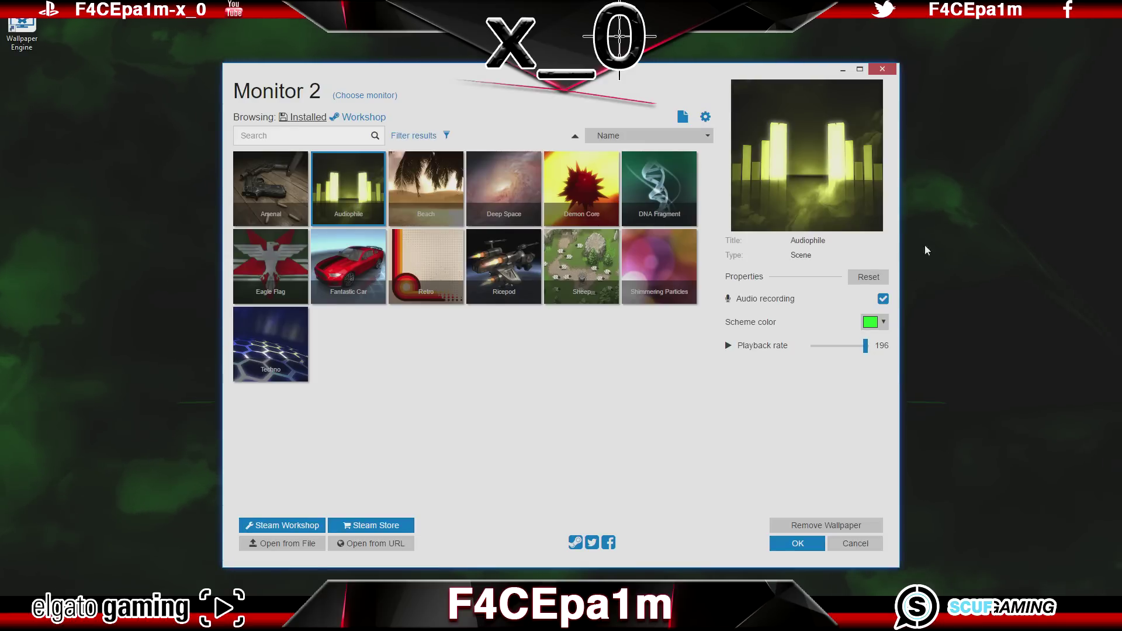
{"action": "left_click_drag", "start_coordinate": [865, 349], "coordinate": [807, 358]}
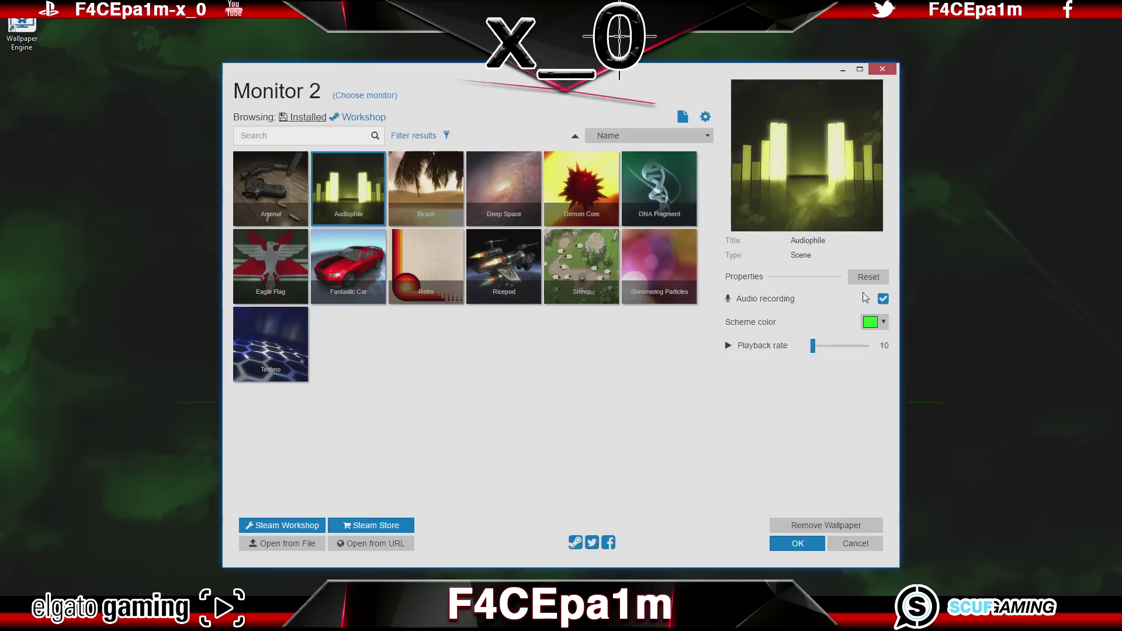
{"action": "left_click", "coordinate": [875, 279]}
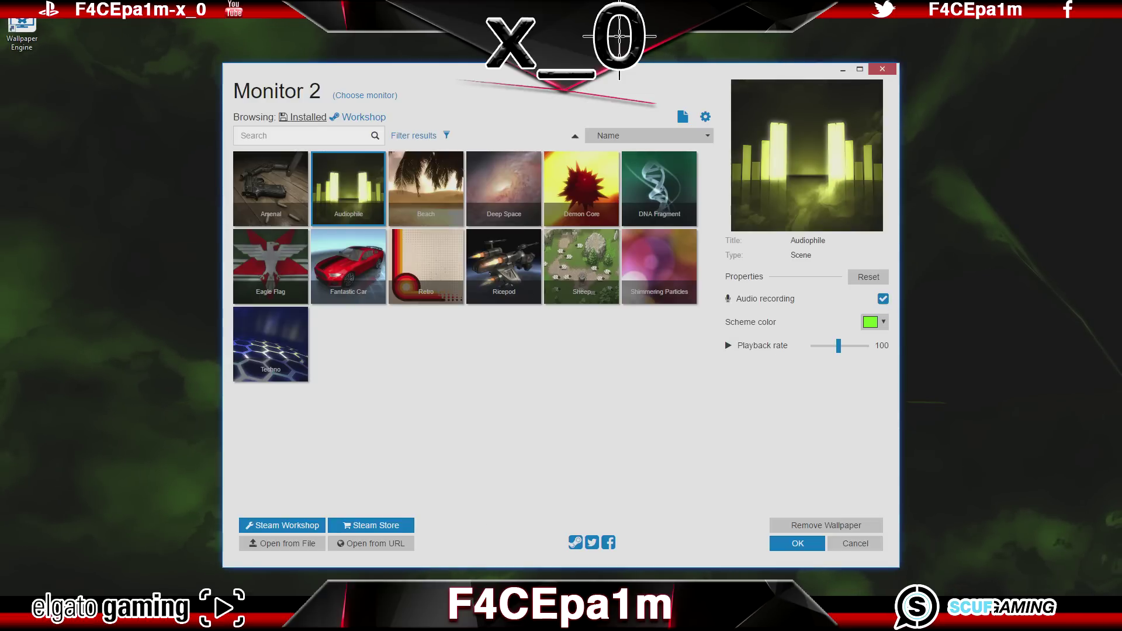
{"action": "key", "text": "Escape"}
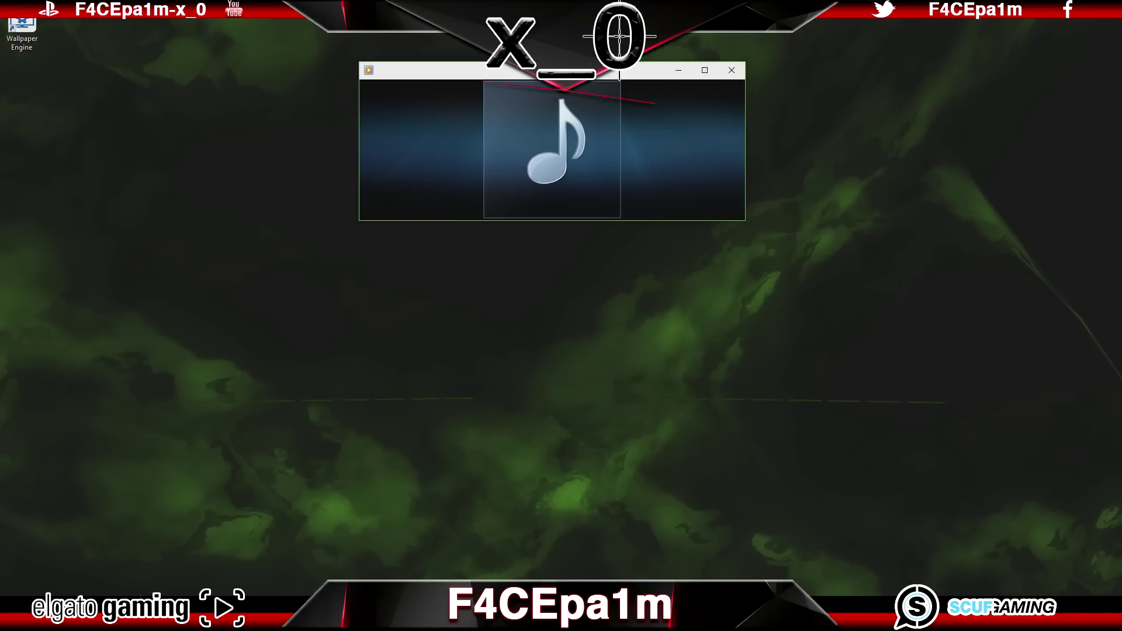
- Play the track to watch the green bars react, then pause and hide Media Player
{"action": "left_click", "coordinate": [552, 205]}
{"action": "left_click", "coordinate": [556, 212]}
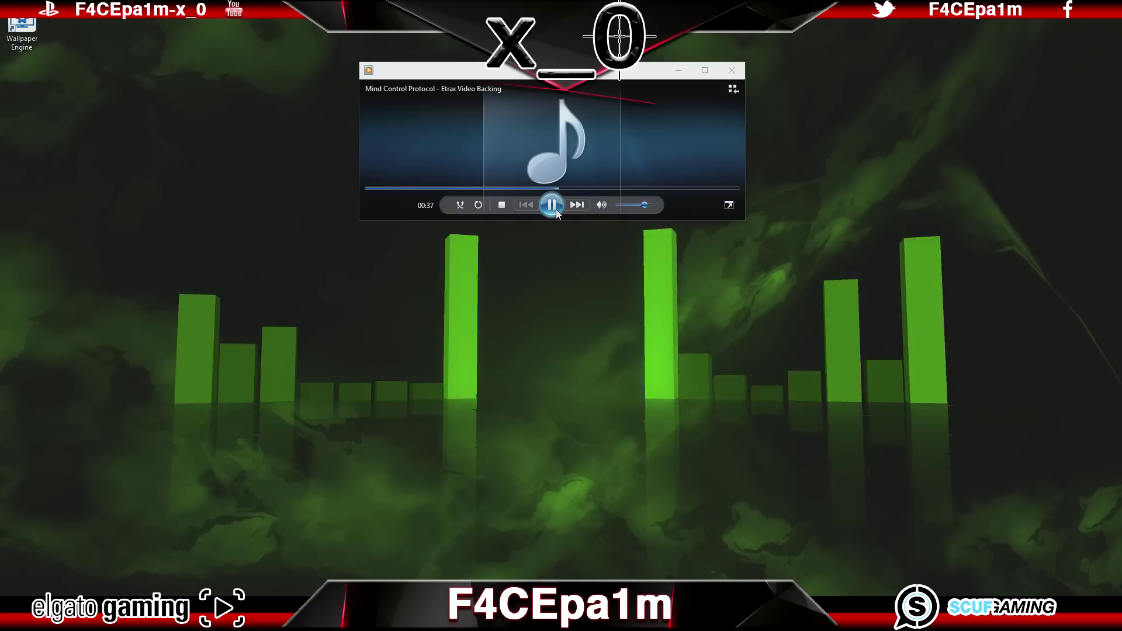
{"action": "left_click", "coordinate": [556, 212]}
{"action": "left_click", "coordinate": [678, 70]}
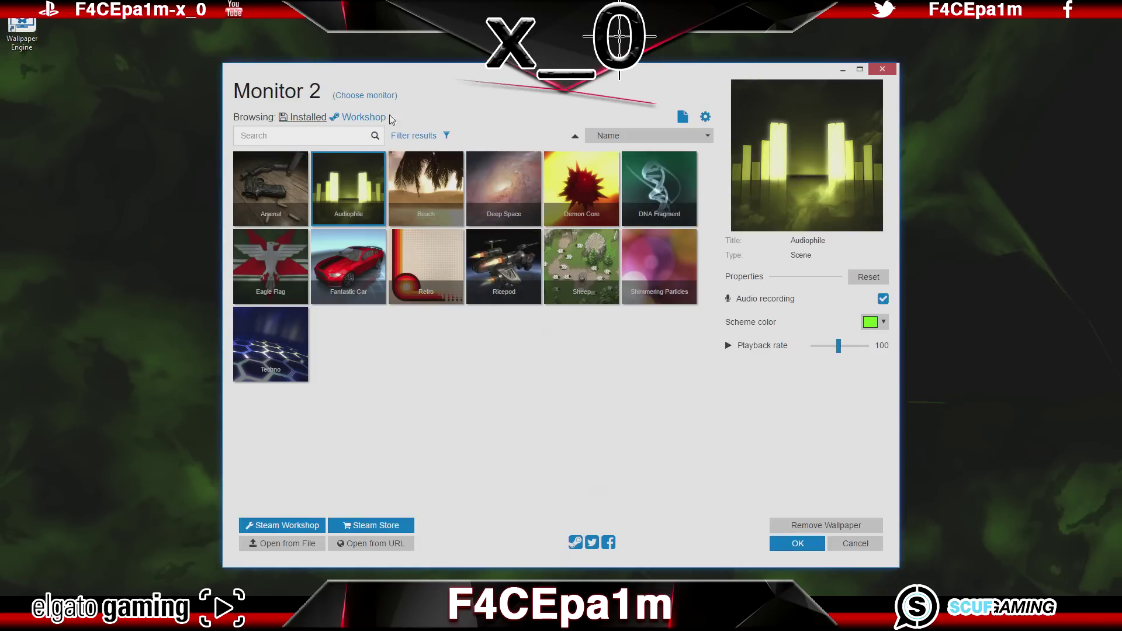
- Browse Workshop wallpapers, try the search and filters, keep Top Rated sorting, and open the editor
{"action": "left_click", "coordinate": [365, 118]}
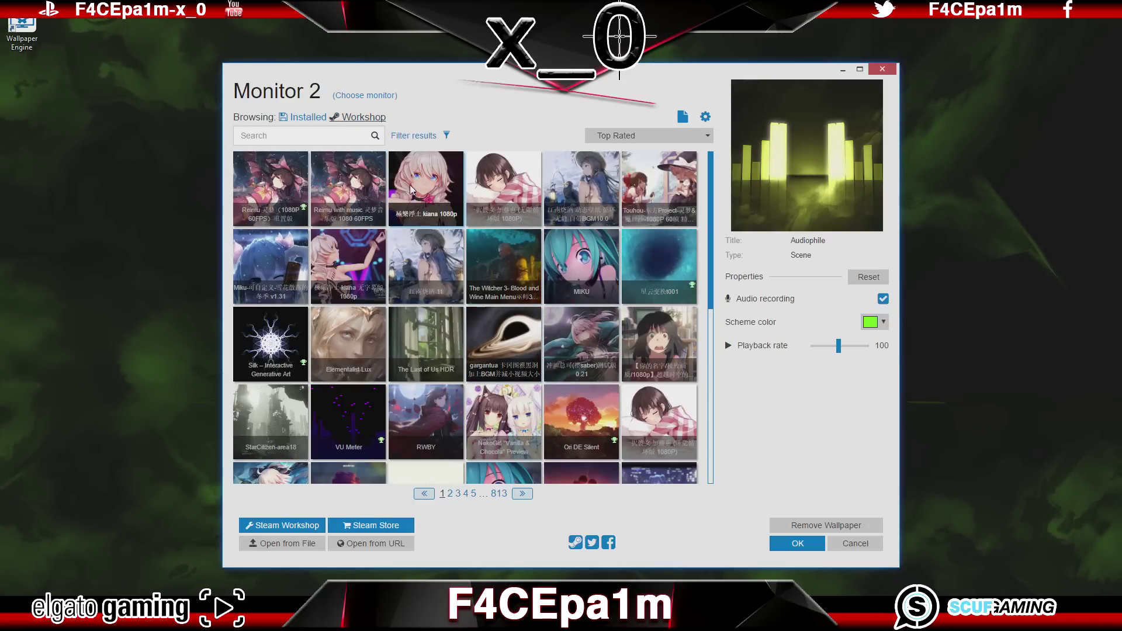
{"action": "left_click", "coordinate": [279, 135]}
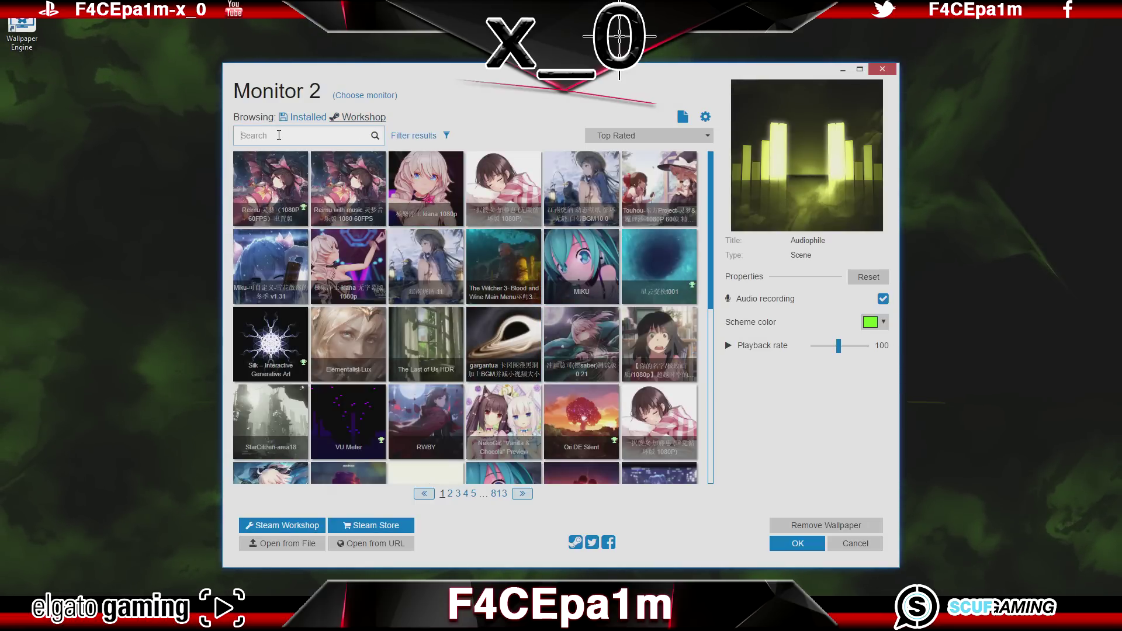
{"action": "left_click", "coordinate": [413, 135]}
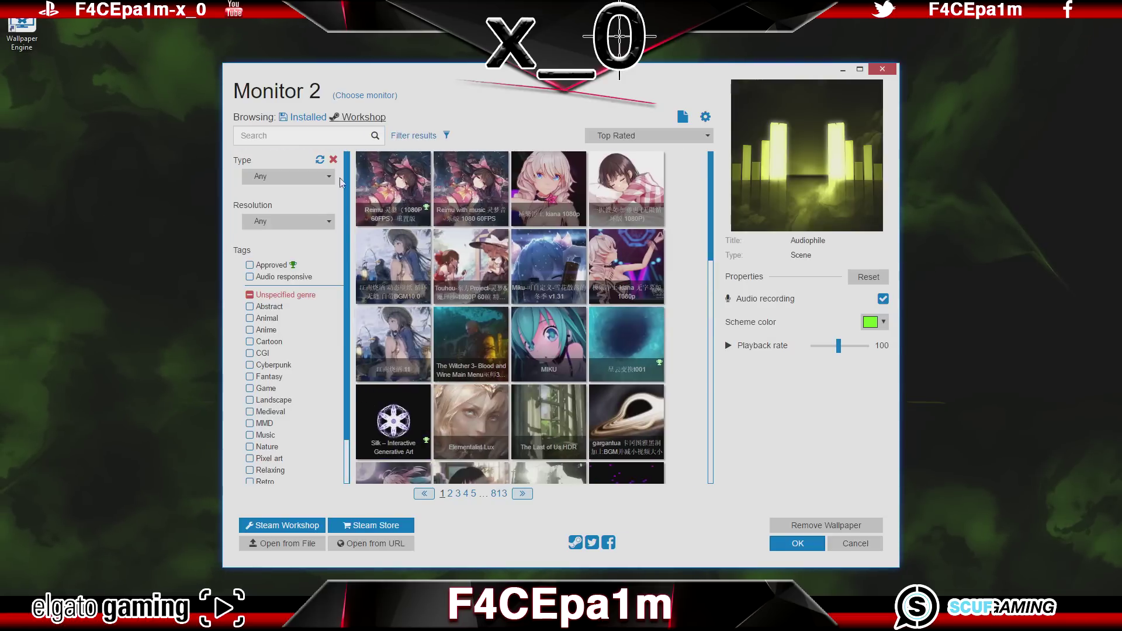
{"action": "left_click", "coordinate": [423, 137]}
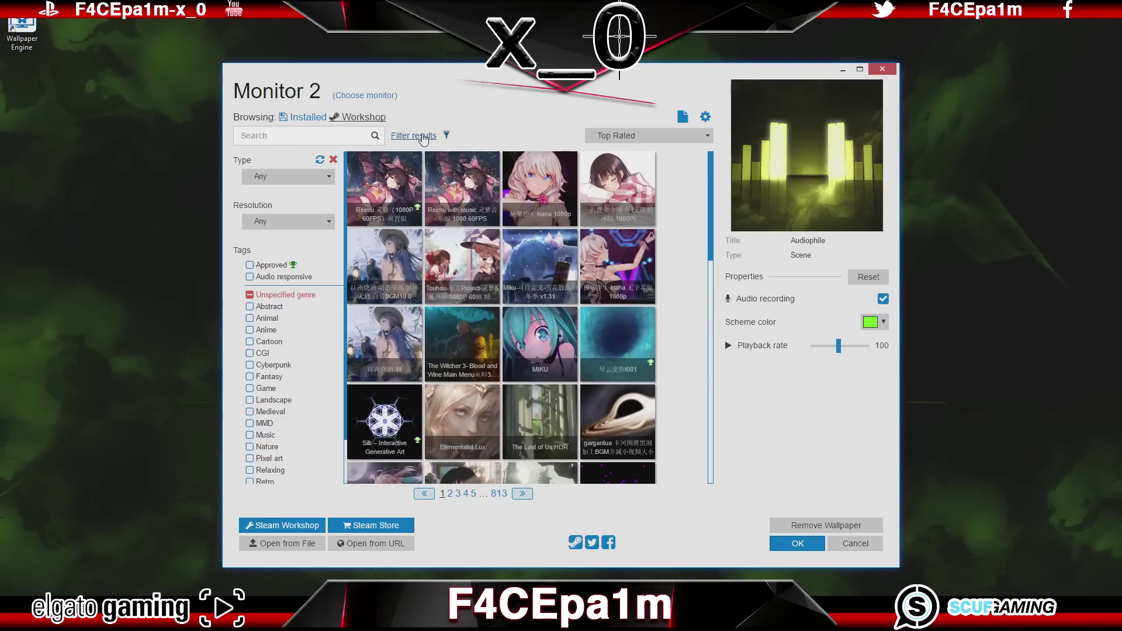
{"action": "left_click", "coordinate": [704, 138]}
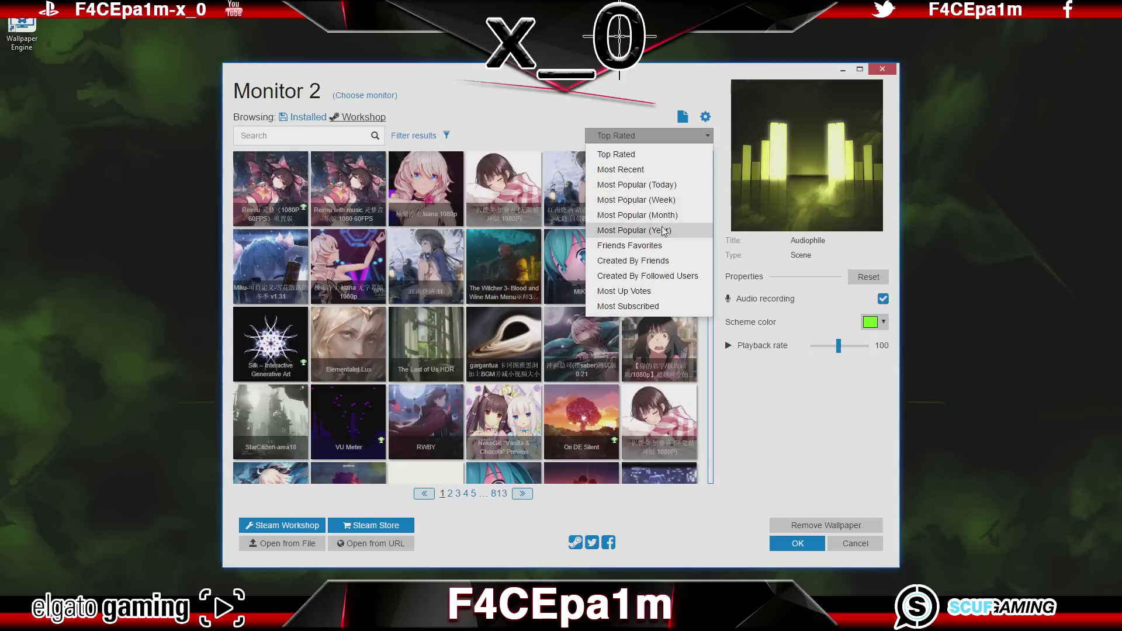
{"action": "left_click", "coordinate": [703, 136]}
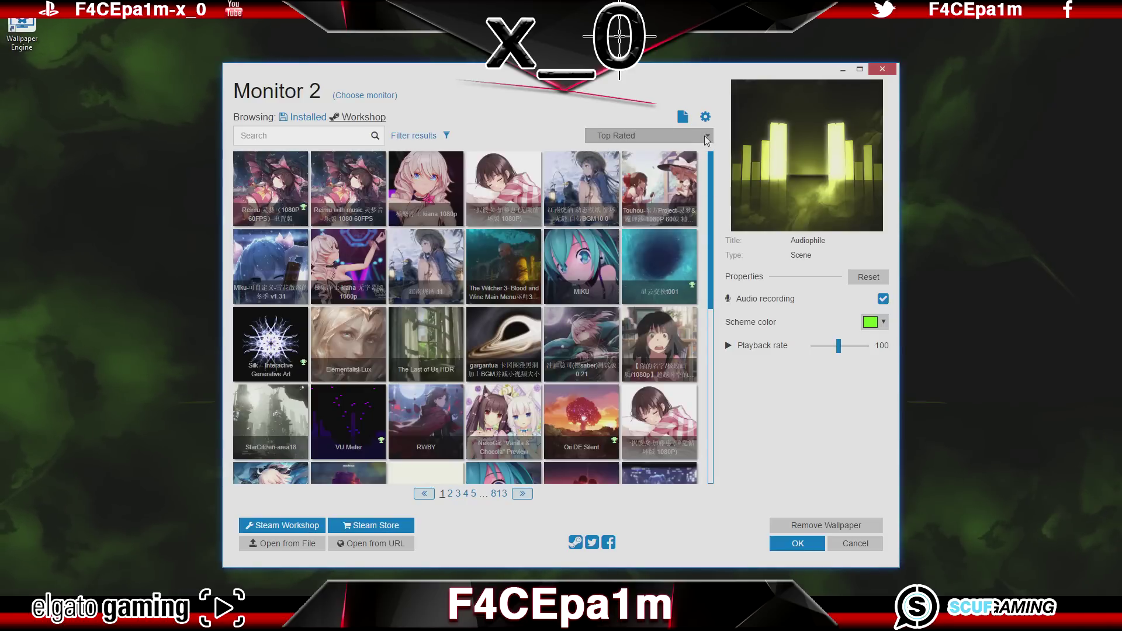
{"action": "left_click", "coordinate": [682, 117]}
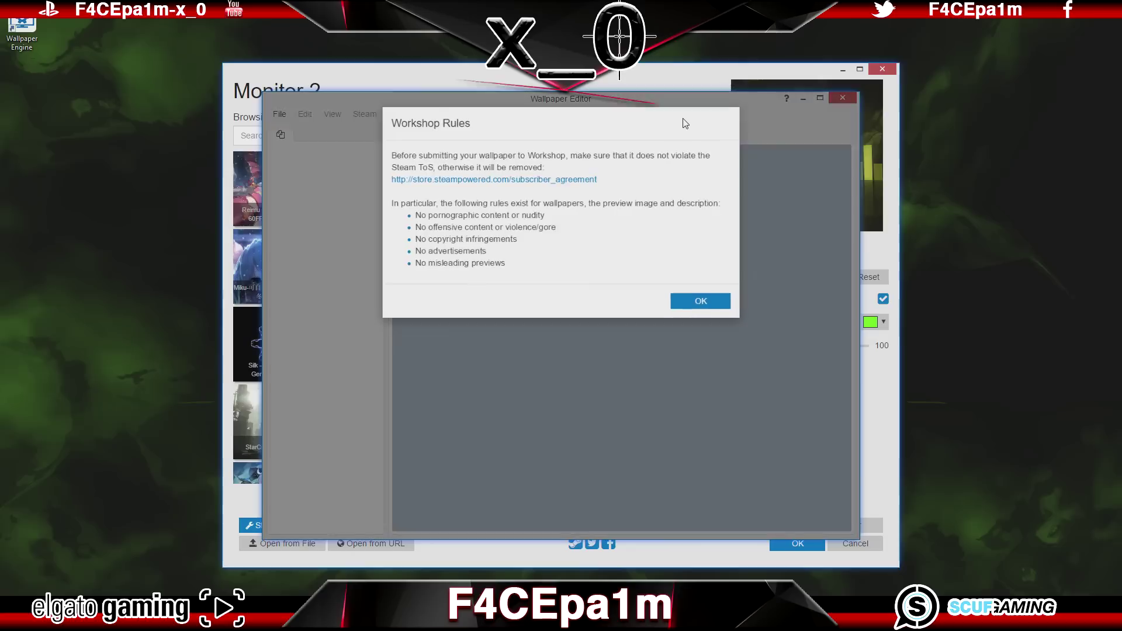
- Accept the Workshop rules, skip creating a new wallpaper and close the editor
{"action": "left_click", "coordinate": [682, 301]}
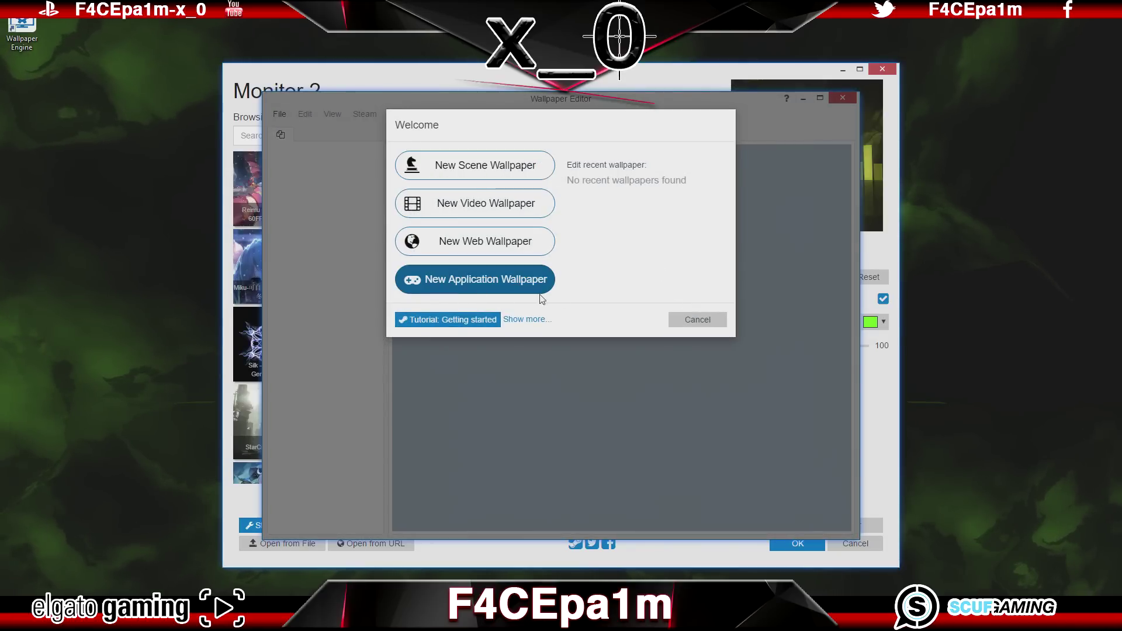
{"action": "left_click", "coordinate": [686, 320]}
{"action": "left_click", "coordinate": [845, 99]}
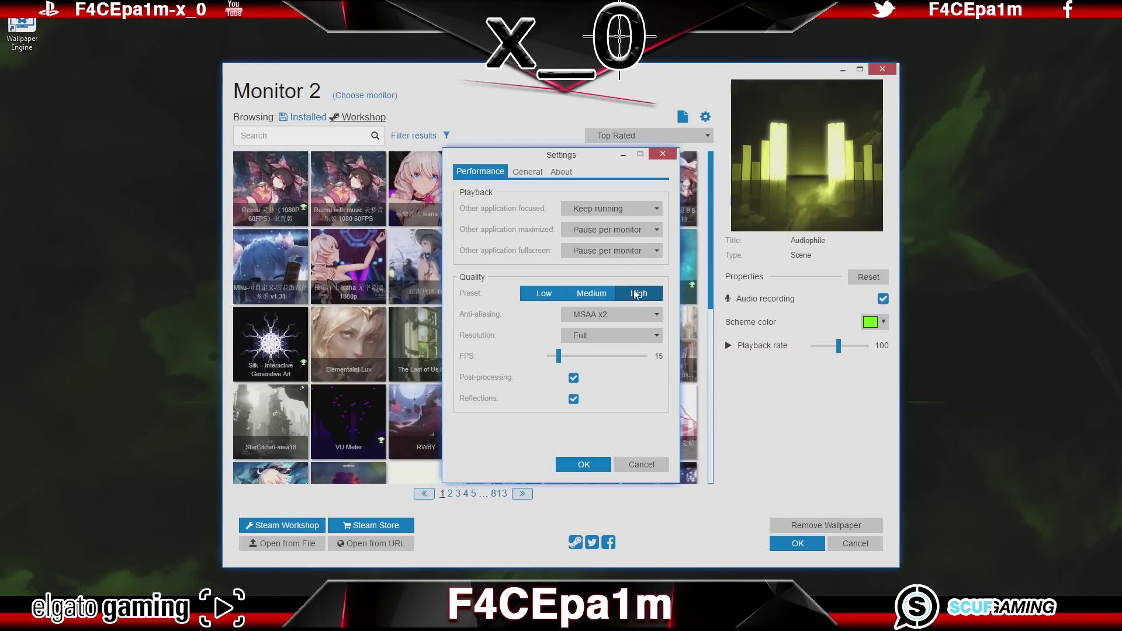
- Switch Settings to the General tab, then open File Explorer on This PC
{"action": "left_click", "coordinate": [527, 176]}
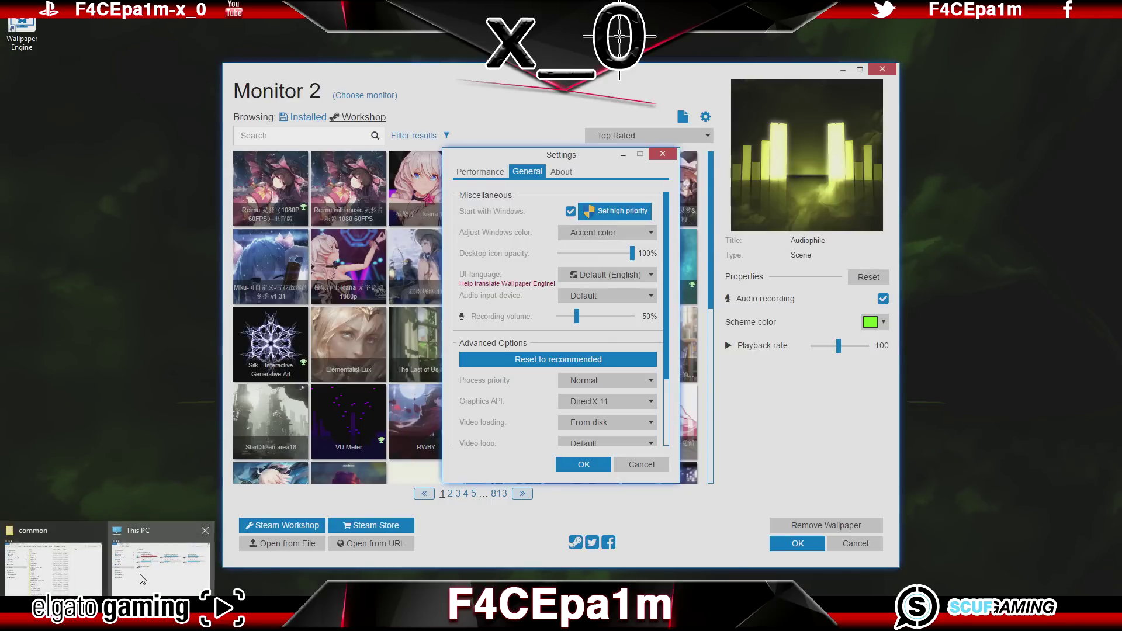
{"action": "key", "text": "super+e"}
- Set Wallpaper Engine's Windows colour adjustment to Everything instead of Accent color
{"action": "left_click_drag", "start_coordinate": [648, 224], "coordinate": [783, 108]}
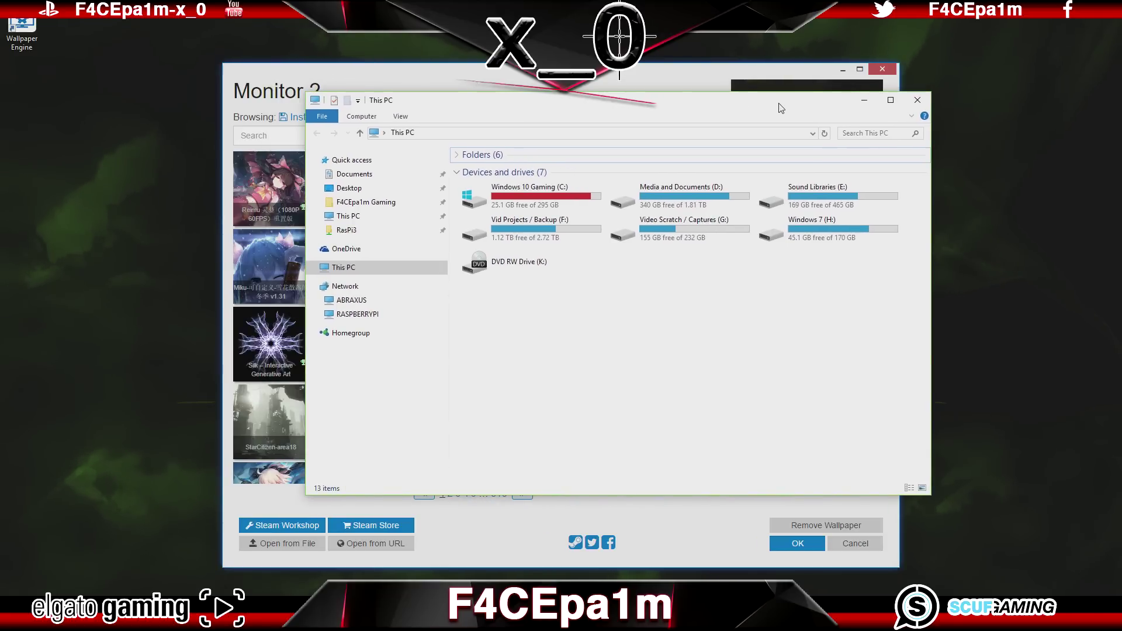
{"action": "left_click", "coordinate": [707, 86]}
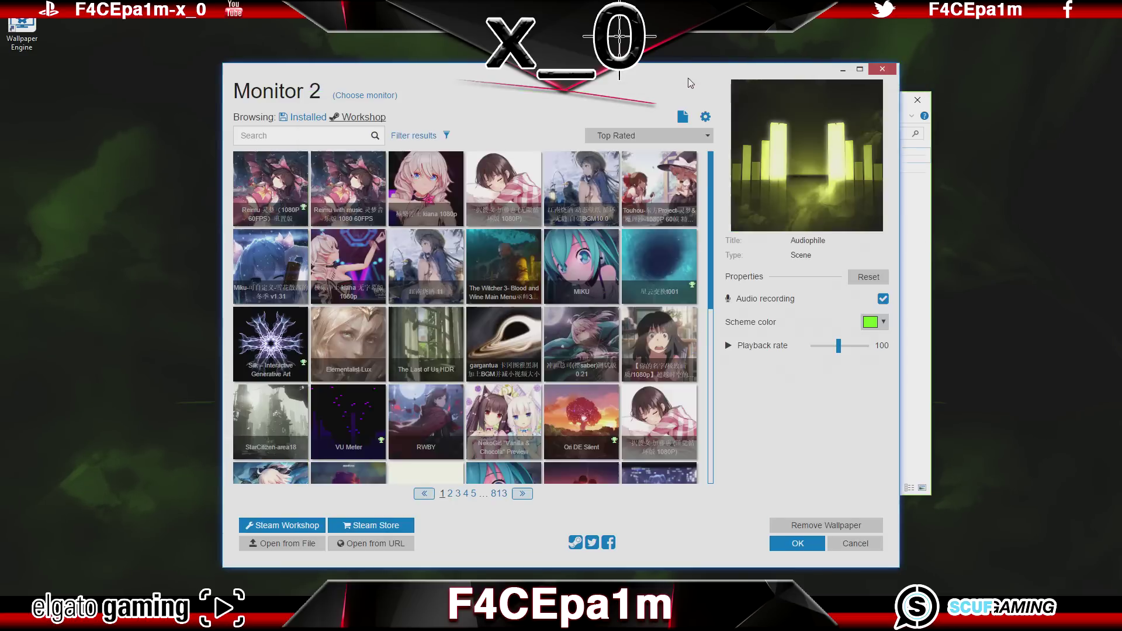
{"action": "left_click", "coordinate": [706, 117]}
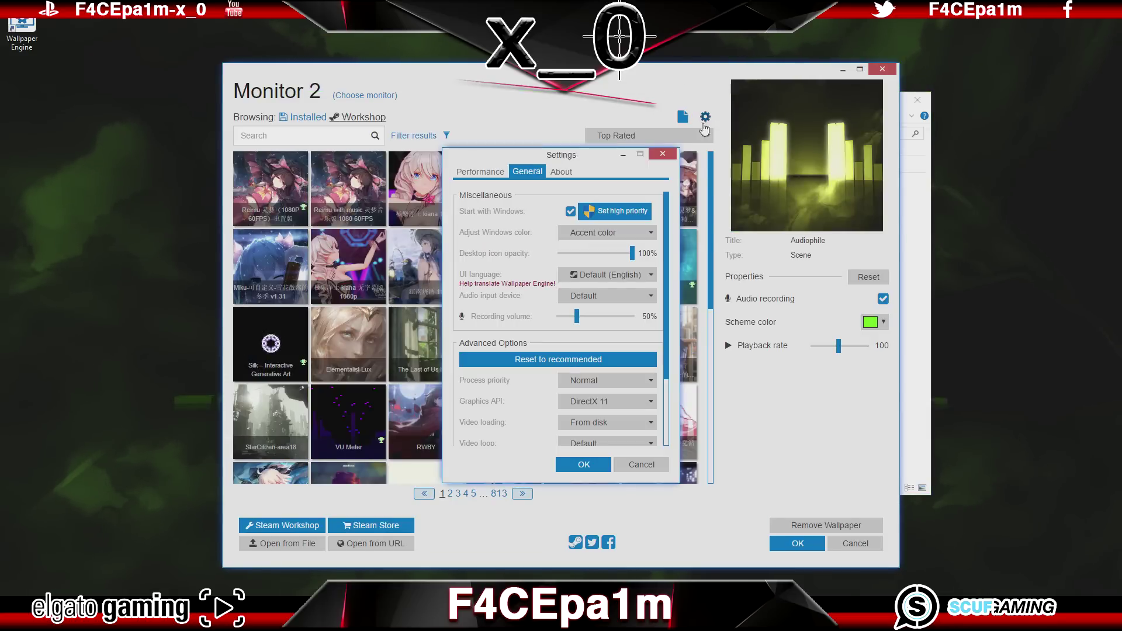
{"action": "left_click", "coordinate": [579, 236]}
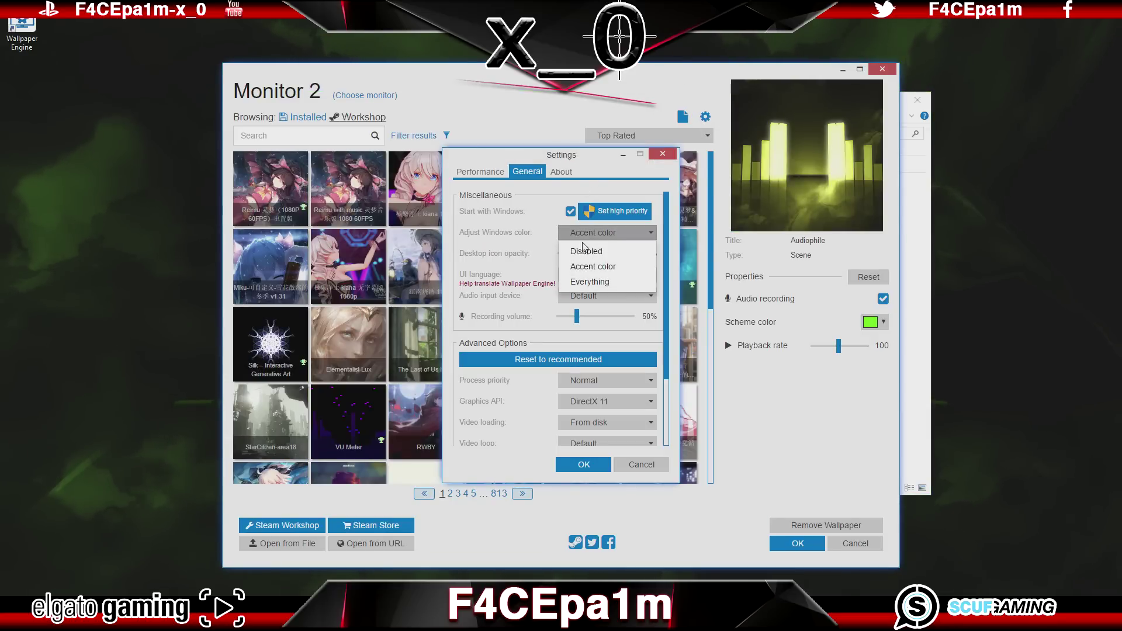
{"action": "left_click", "coordinate": [602, 283]}
- Check that File Explorer's title bar is now green, then minimize Explorer
{"action": "left_click", "coordinate": [913, 340]}
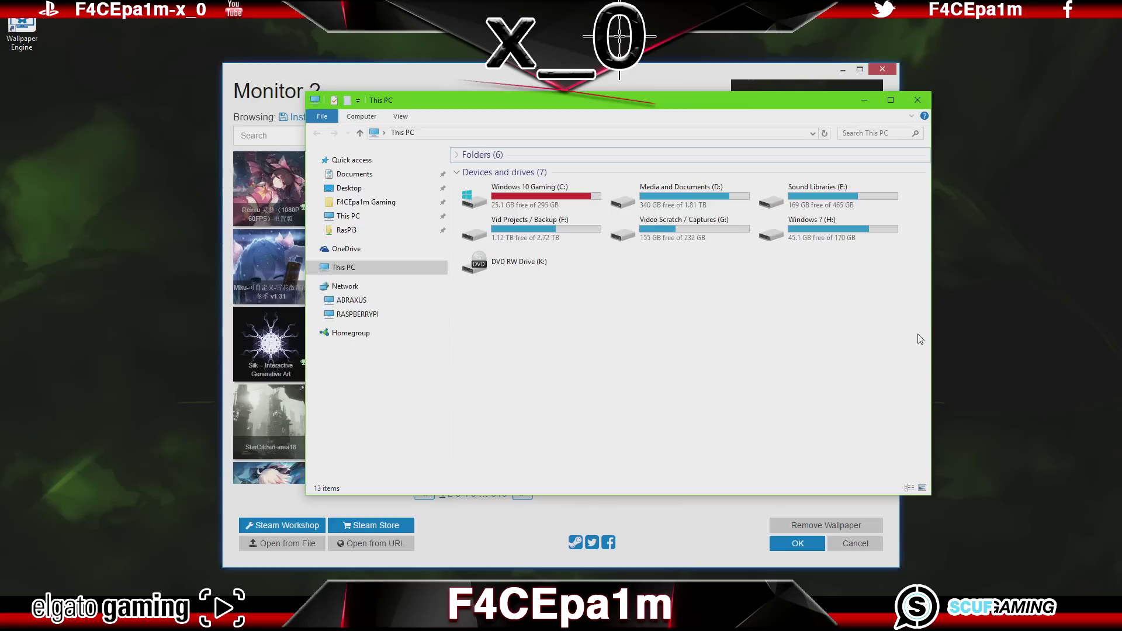
{"action": "left_click_drag", "start_coordinate": [715, 99], "coordinate": [657, 104]}
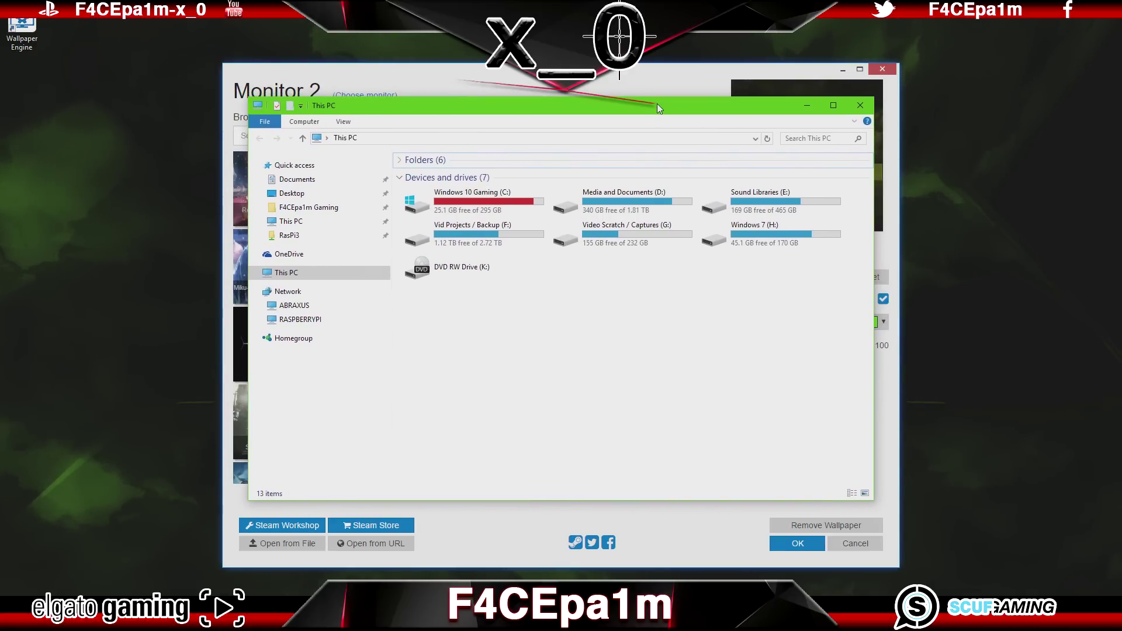
{"action": "left_click", "coordinate": [812, 104]}
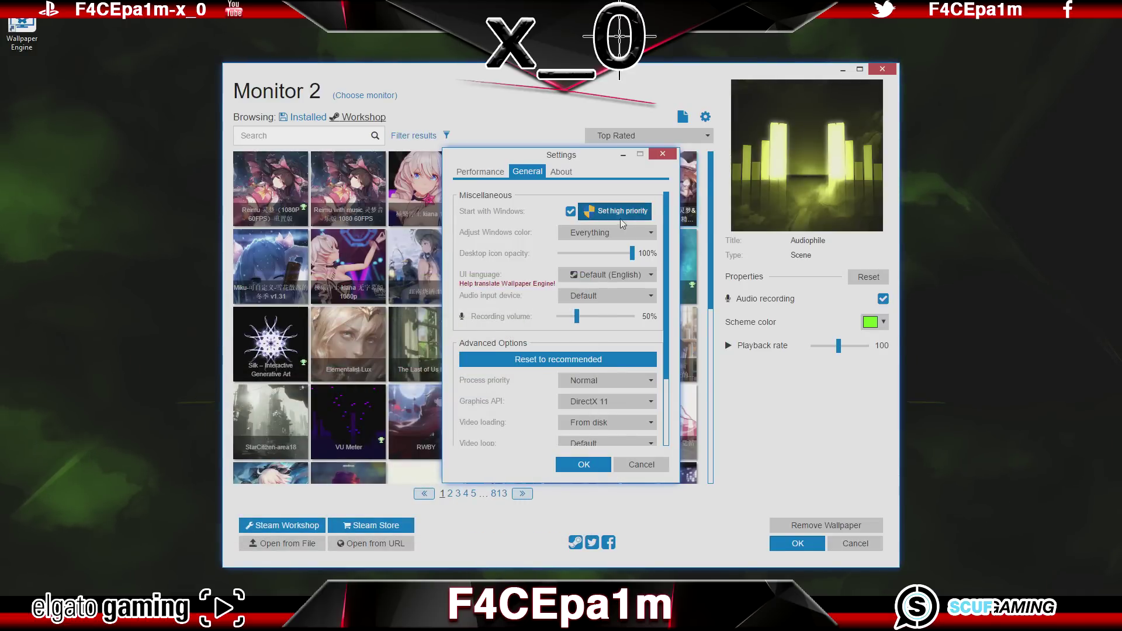
- Try desktop icon opacity at 8%, restore it to 100%, save the settings and close the wallpaper browser
{"action": "left_click_drag", "start_coordinate": [637, 257], "coordinate": [562, 255]}
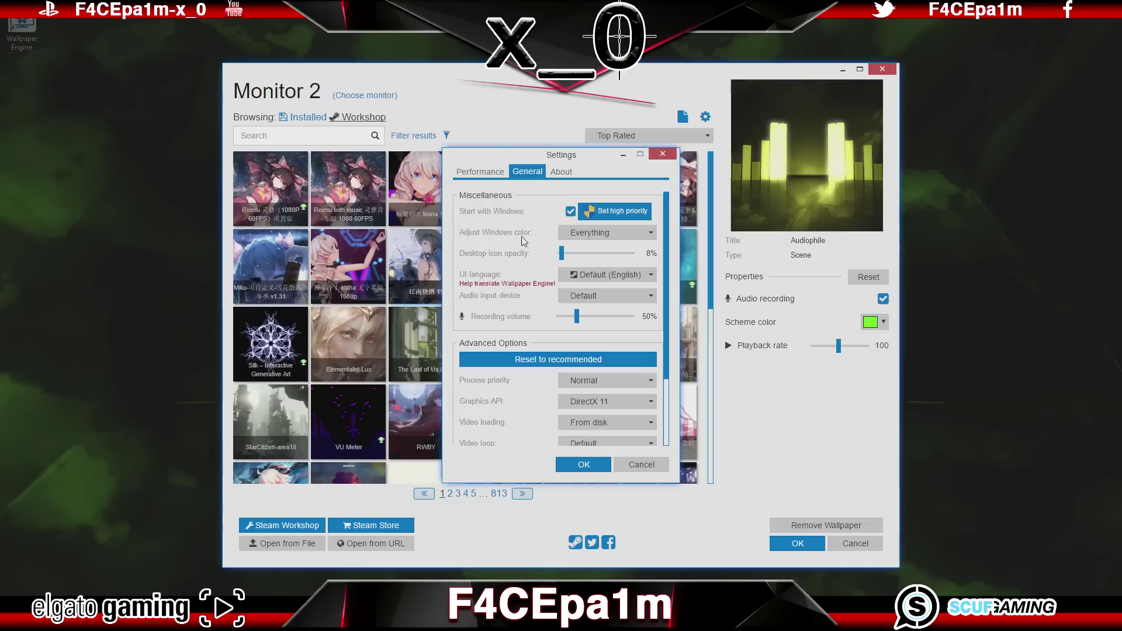
{"action": "left_click_drag", "start_coordinate": [562, 253], "coordinate": [644, 261]}
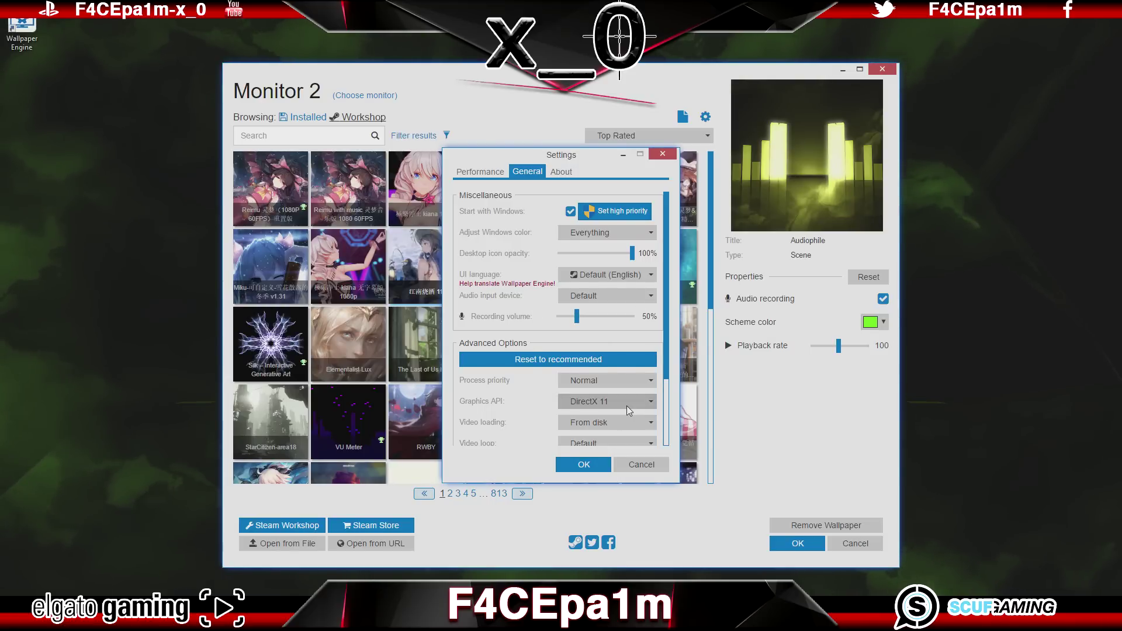
{"action": "left_click", "coordinate": [591, 464]}
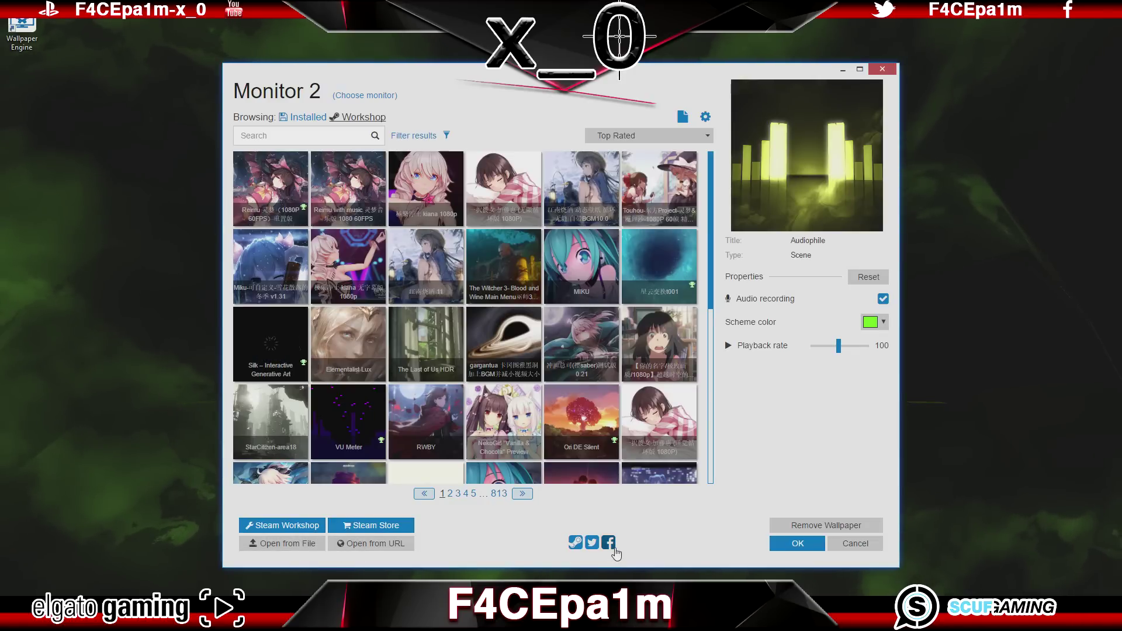
{"action": "left_click", "coordinate": [797, 543]}
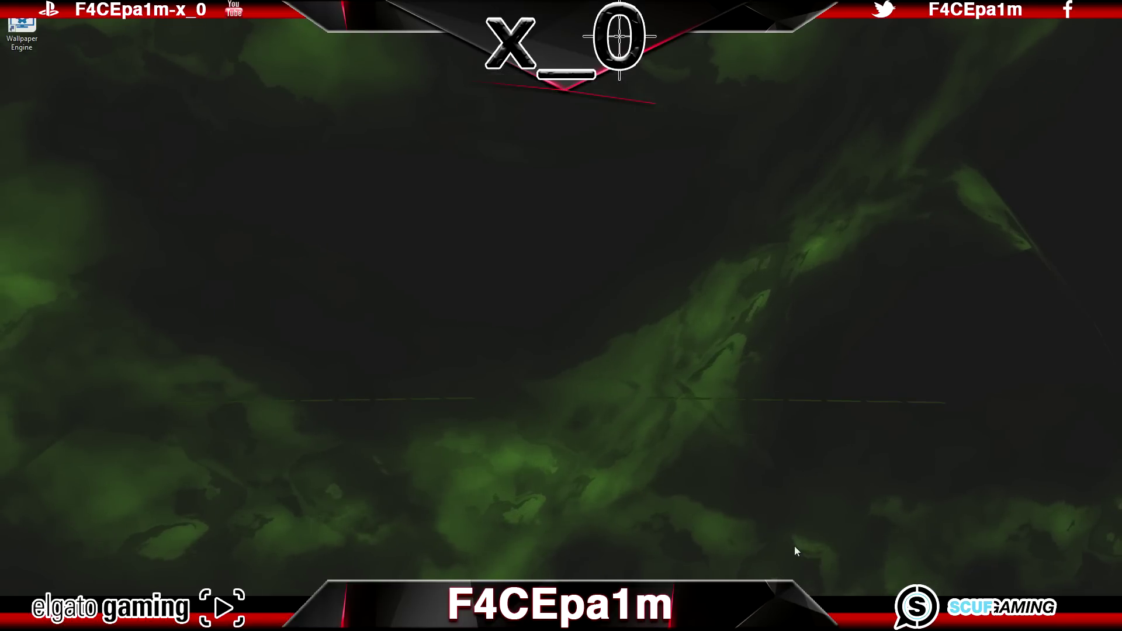
- Open Task Manager with Ctrl+Shift+Esc to see CPU utilization at about 3%
{"action": "key", "text": "ctrl+shift+Escape"}
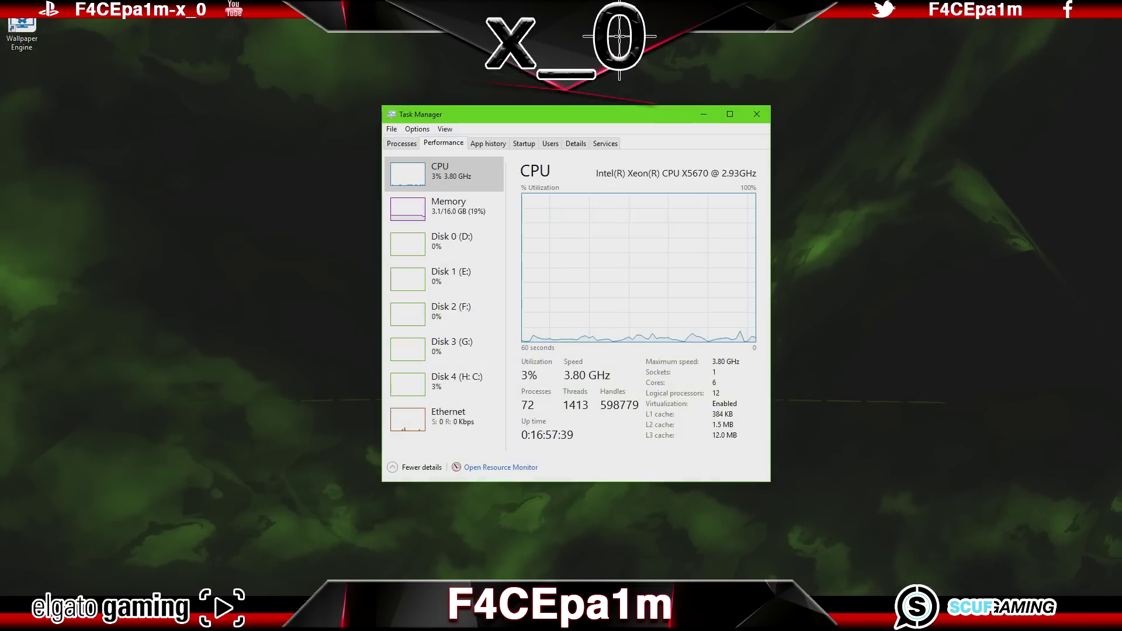